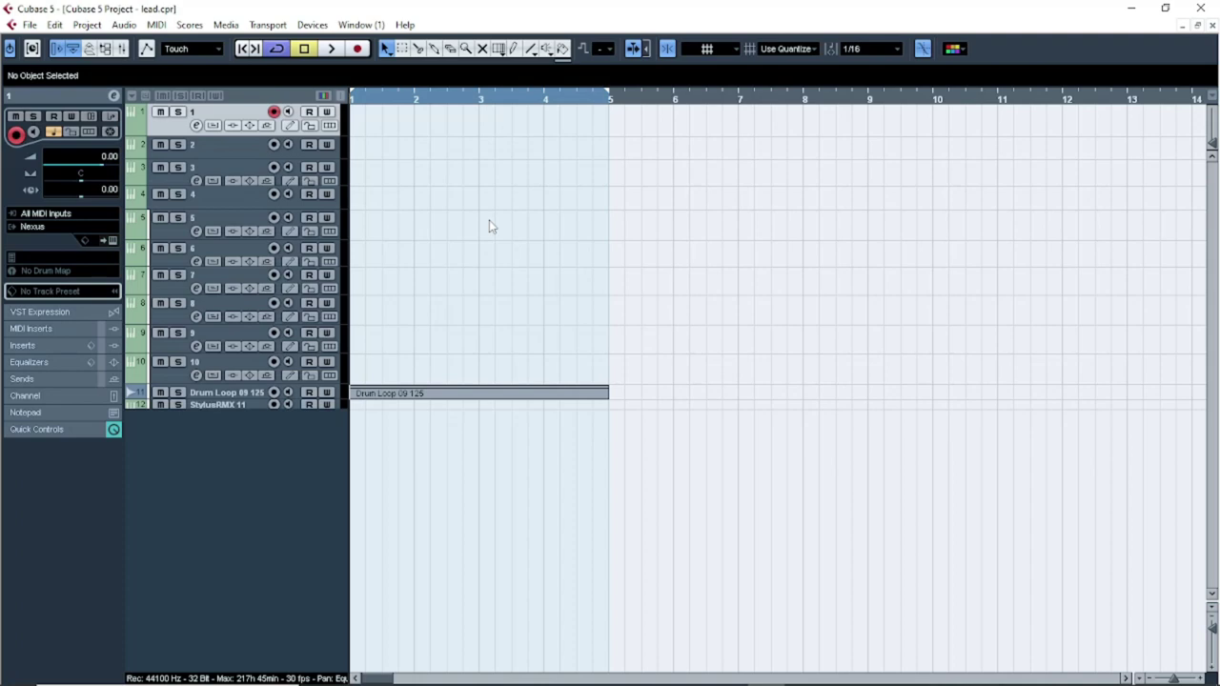
# Audition Nexus presets in the Dance Leads category, including LD Dirty Might 2, LD Dirty Might 1, LD Dynamite and LD Jumpchord
pyautogui.press('h')
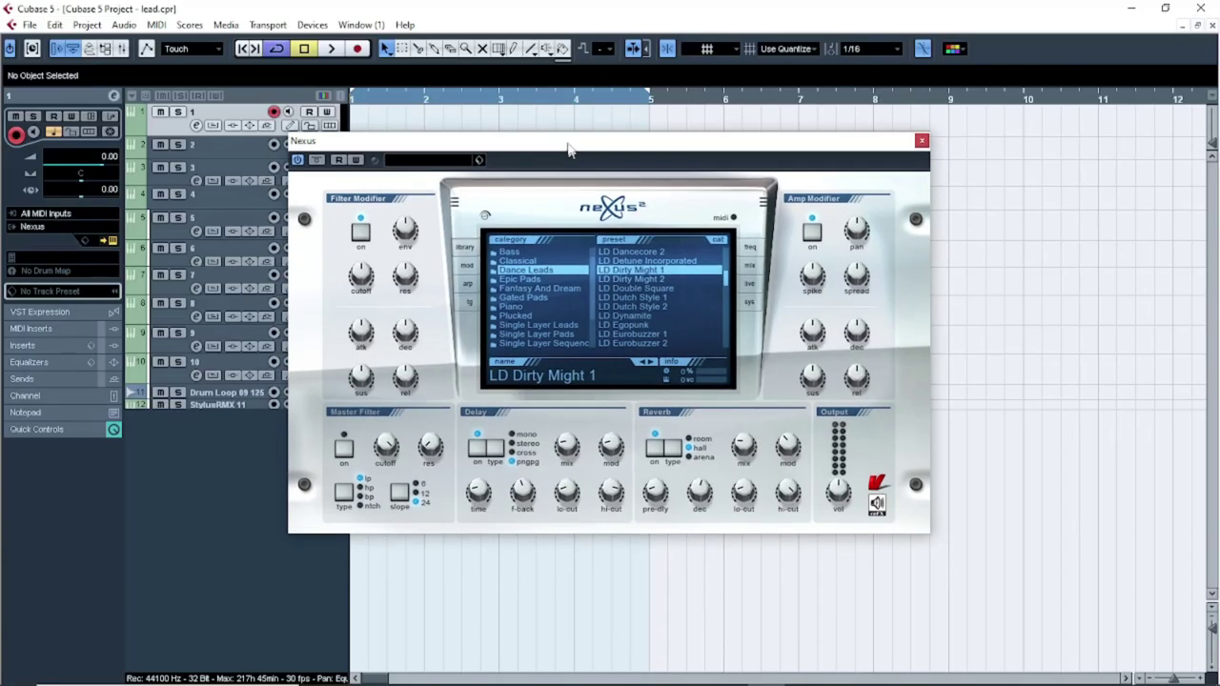
pyautogui.moveTo(568, 150); pyautogui.dragTo(565, 125)
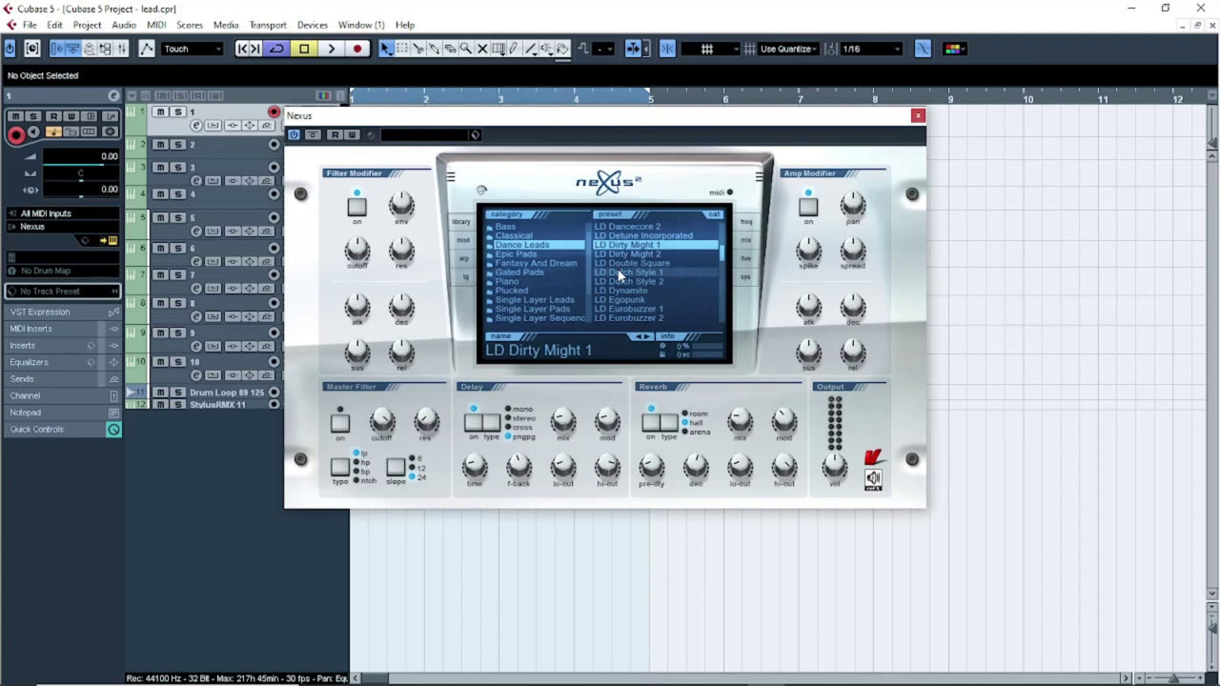
pyautogui.scroll(1, 588, 271)
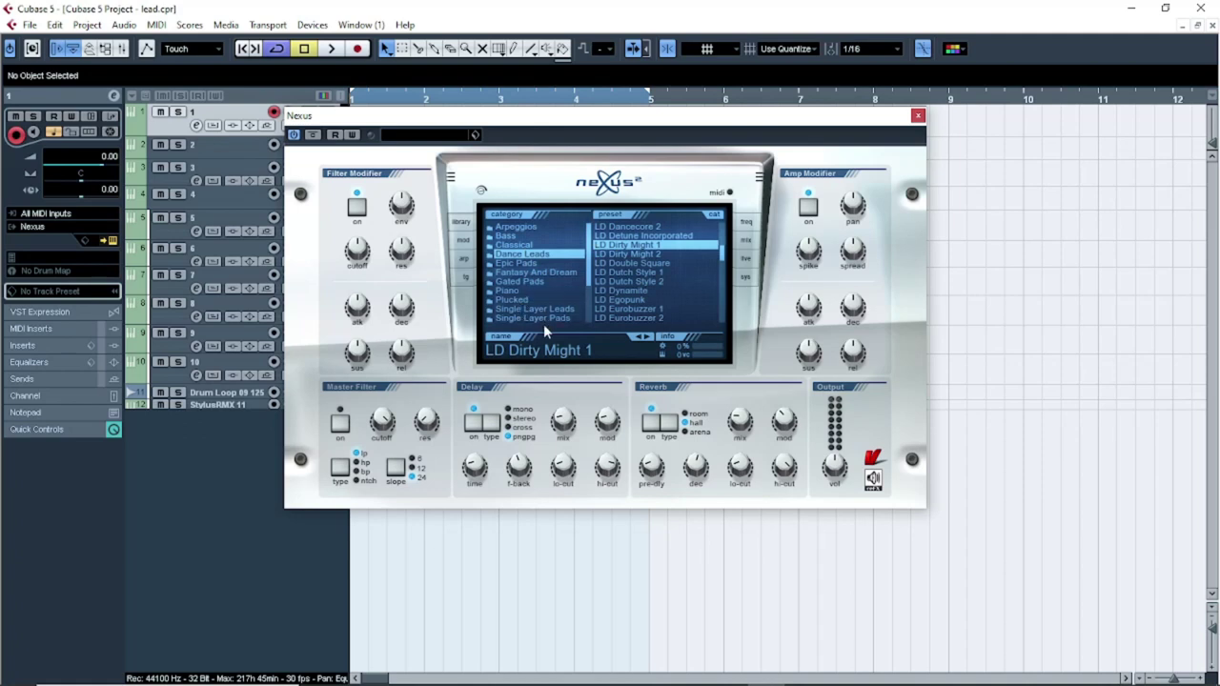
pyautogui.click(644, 254)
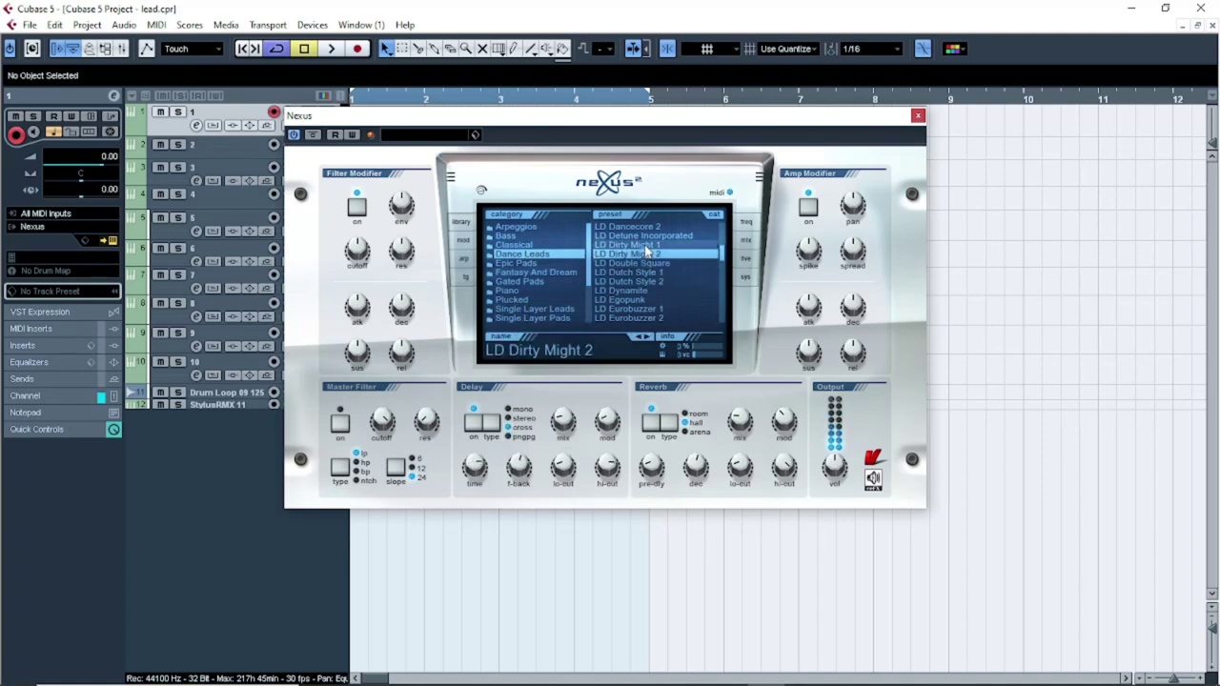
pyautogui.click(648, 245)
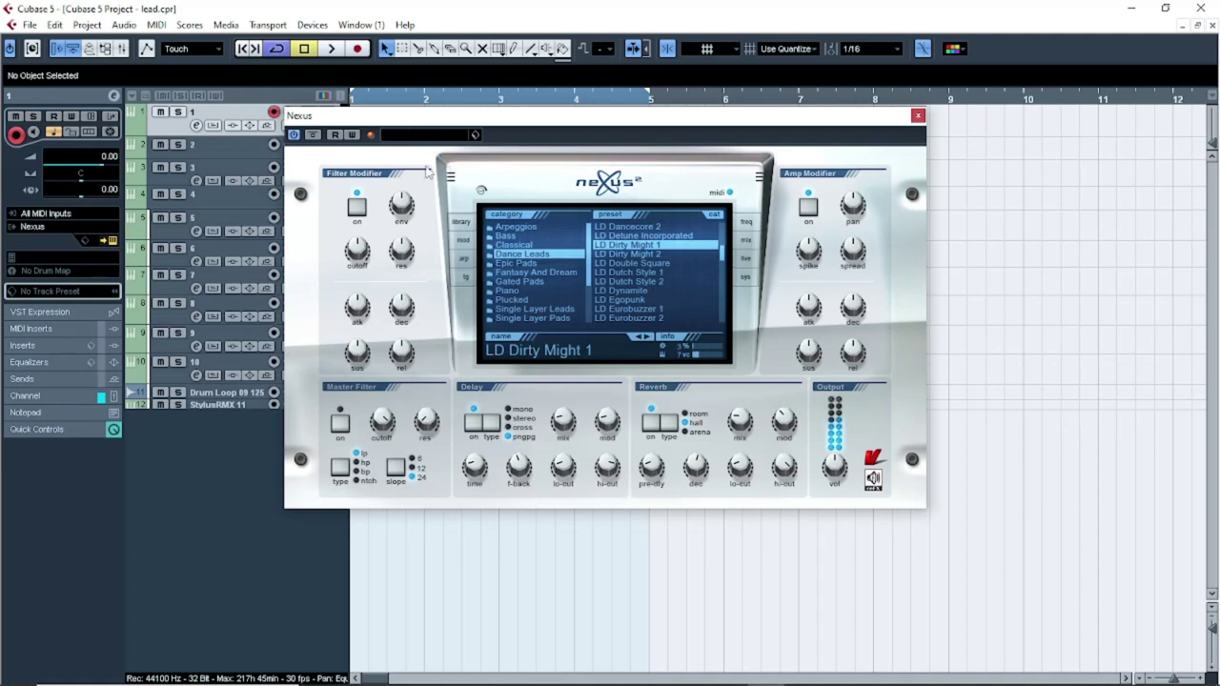
pyautogui.click(652, 291)
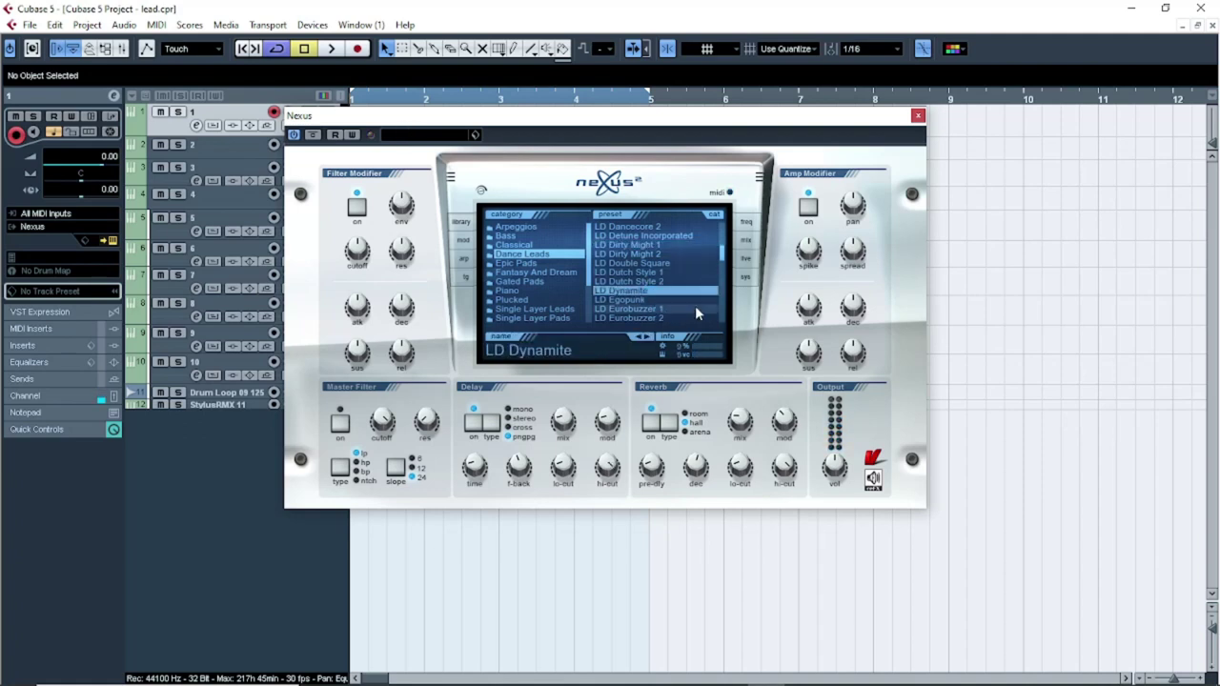
pyautogui.click(637, 301)
pyautogui.scroll(-5, 708, 279)
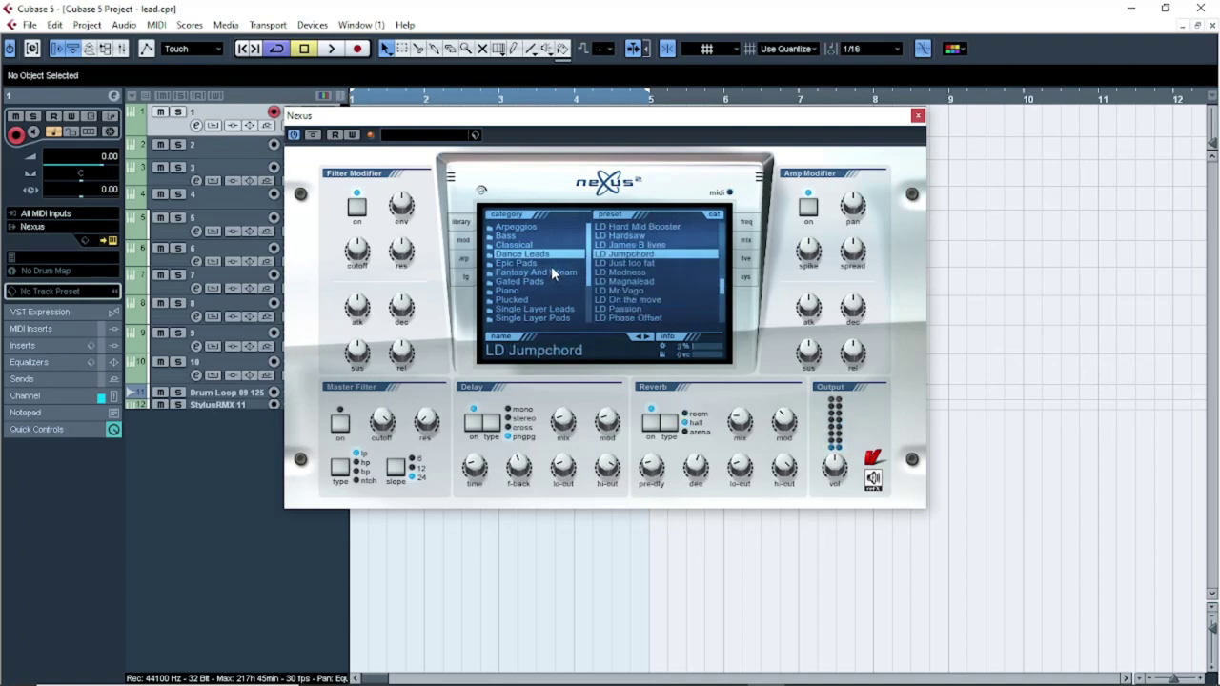
# Switch Nexus to the Classical category and load the CL Flute and Strings preset
pyautogui.click(524, 244)
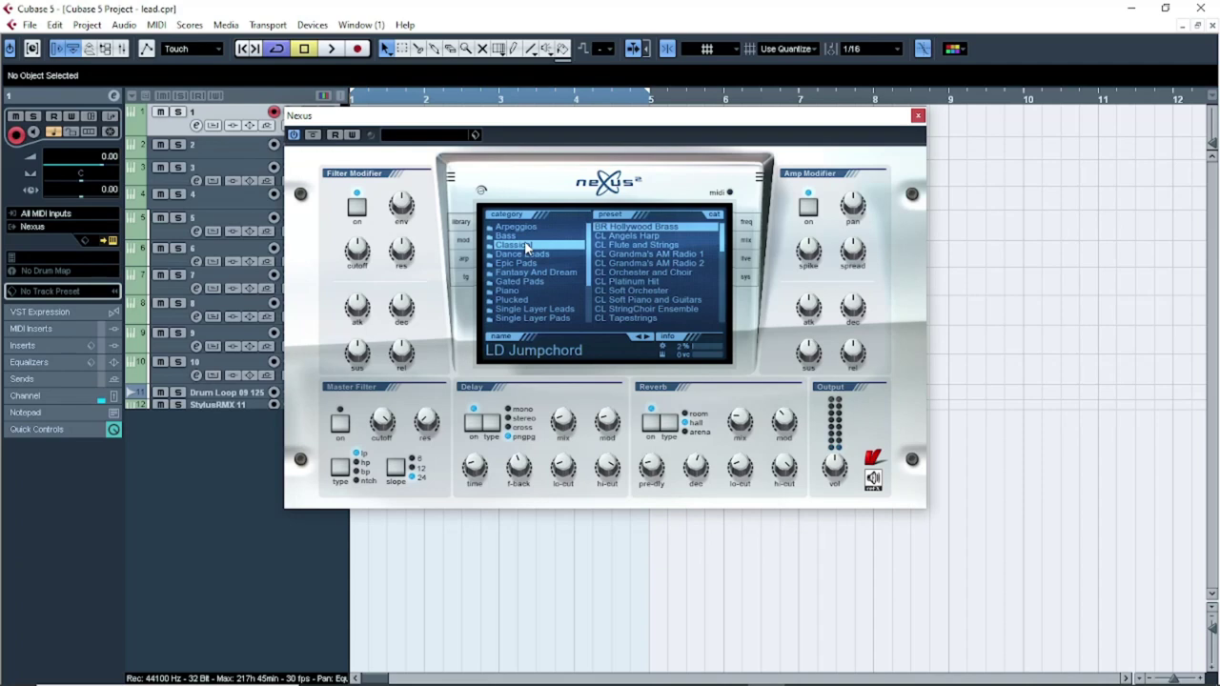
pyautogui.click(637, 236)
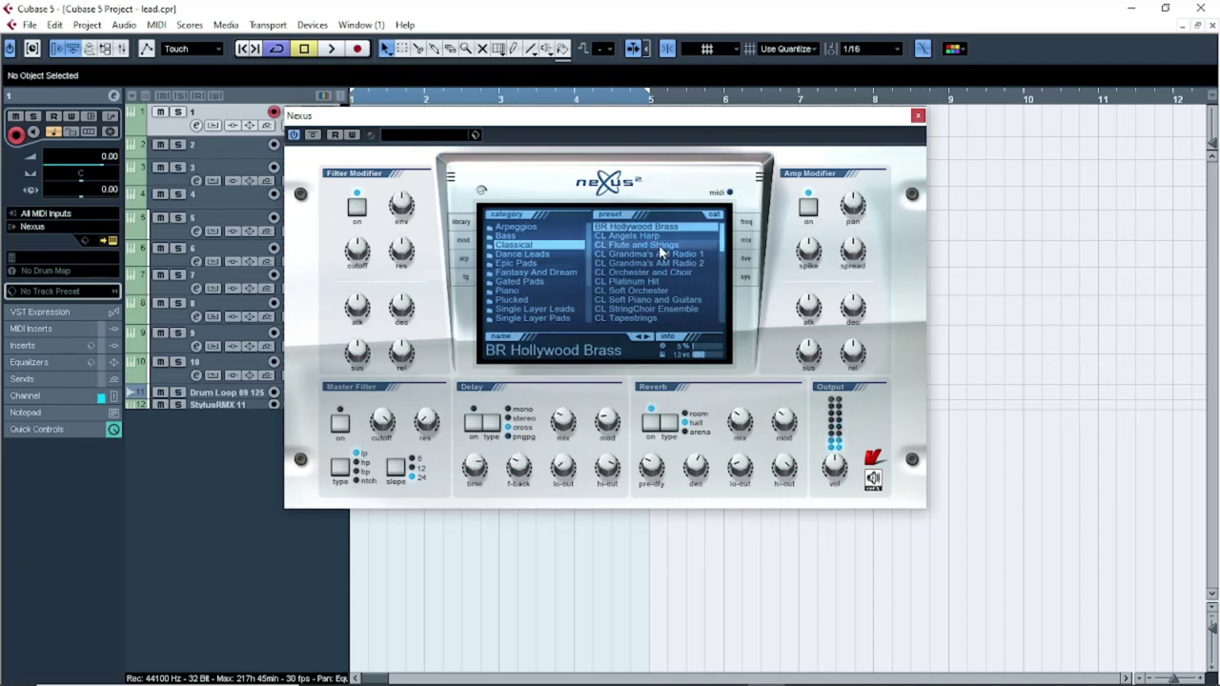
pyautogui.click(660, 246)
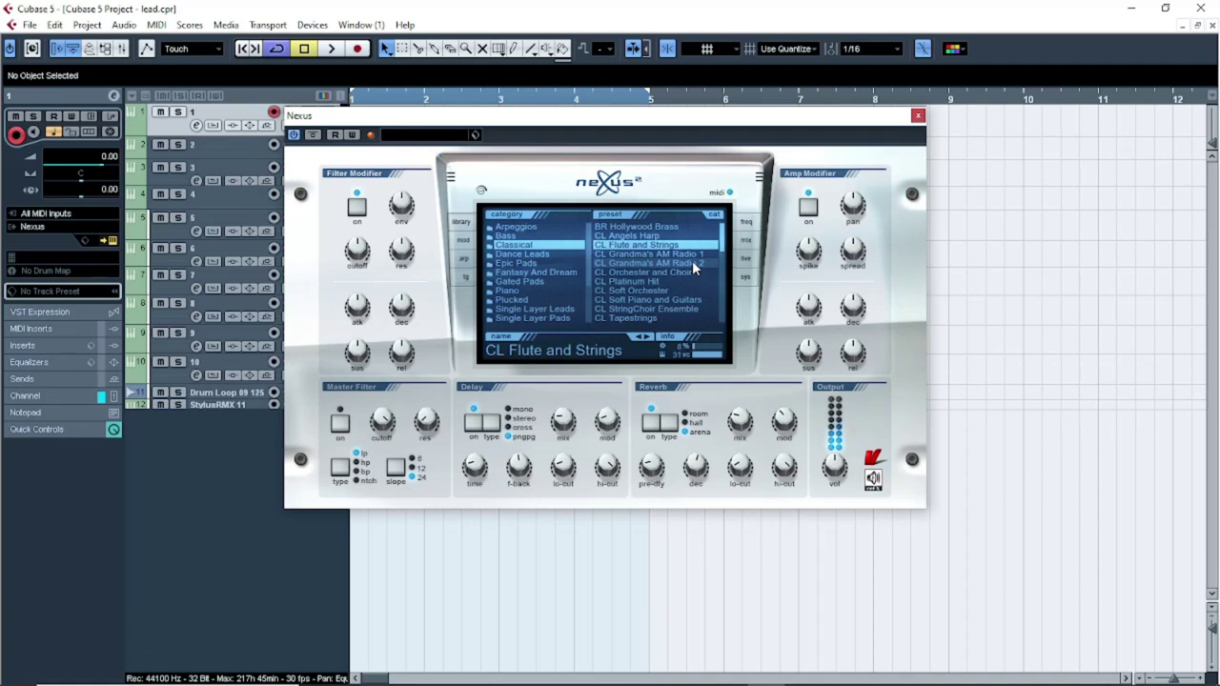
# Bring up Z3TA+ 2 on track 2 and load the Artimus WRJ preset from the Leads Soft bank
pyautogui.click(191, 144)
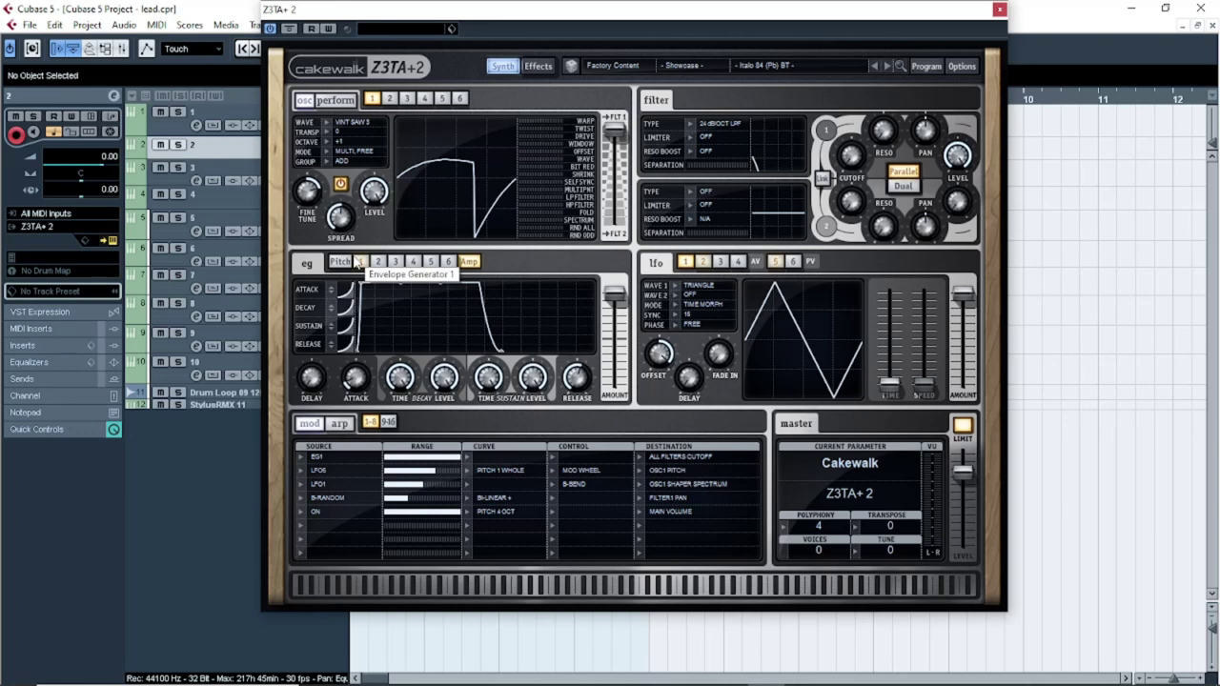
pyautogui.click(776, 64)
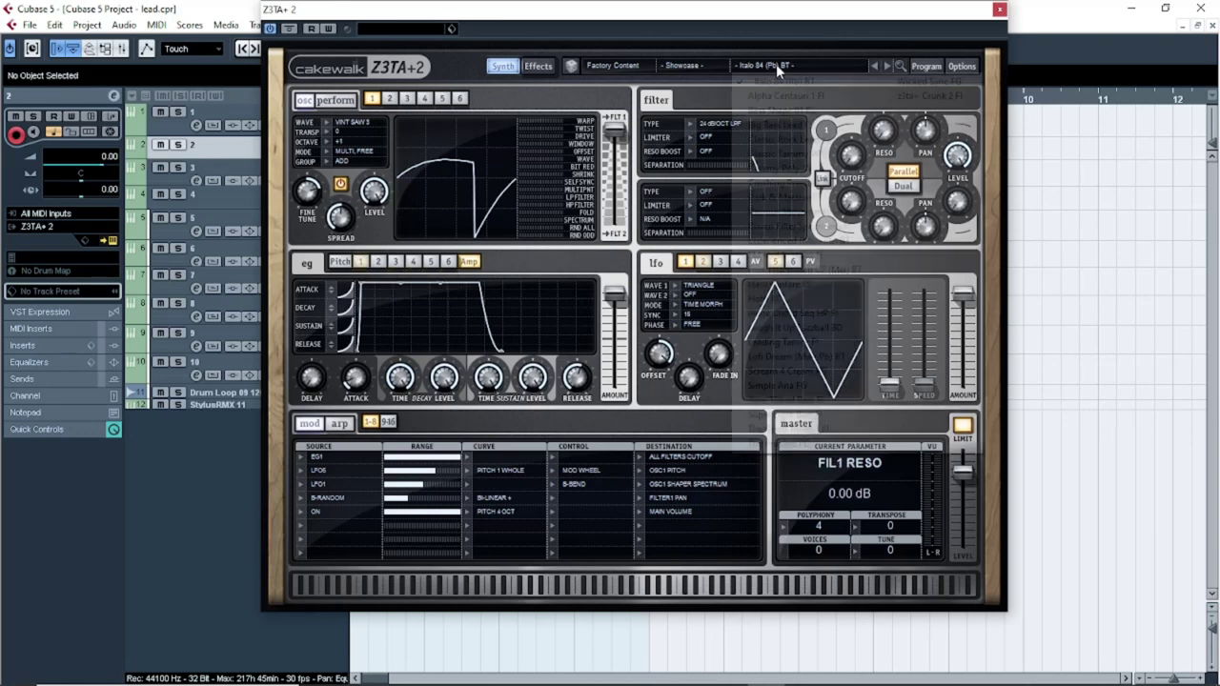
pyautogui.click(687, 66)
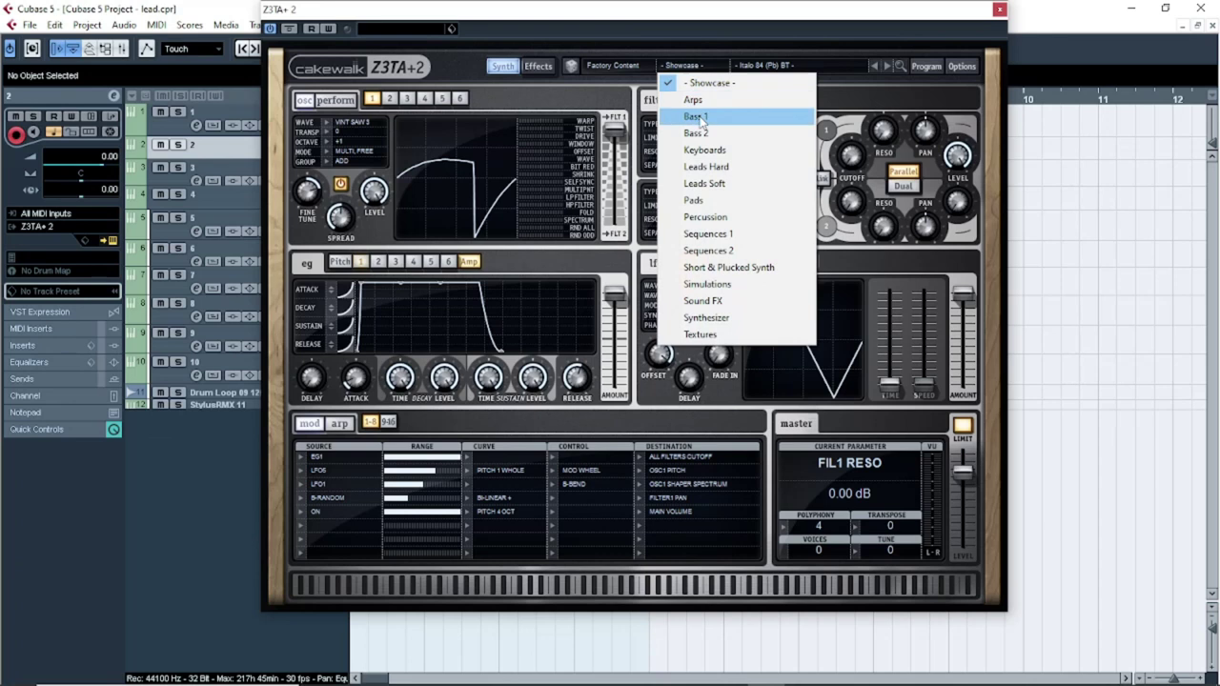
pyautogui.click(733, 185)
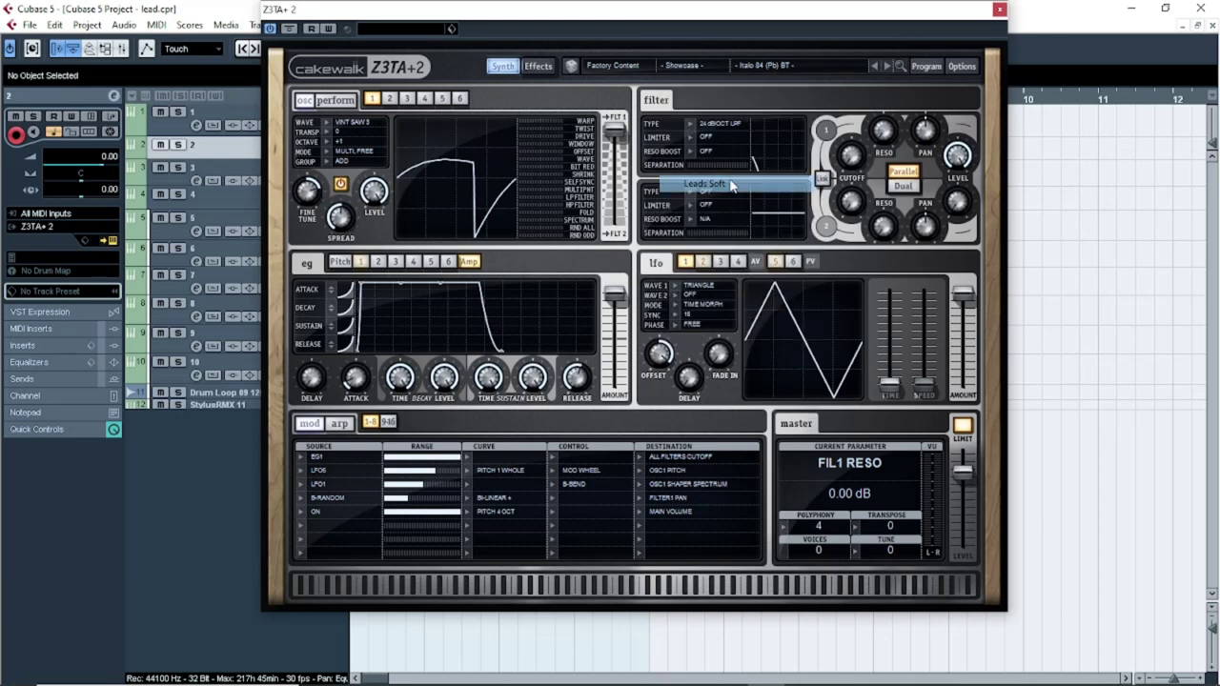
pyautogui.click(777, 67)
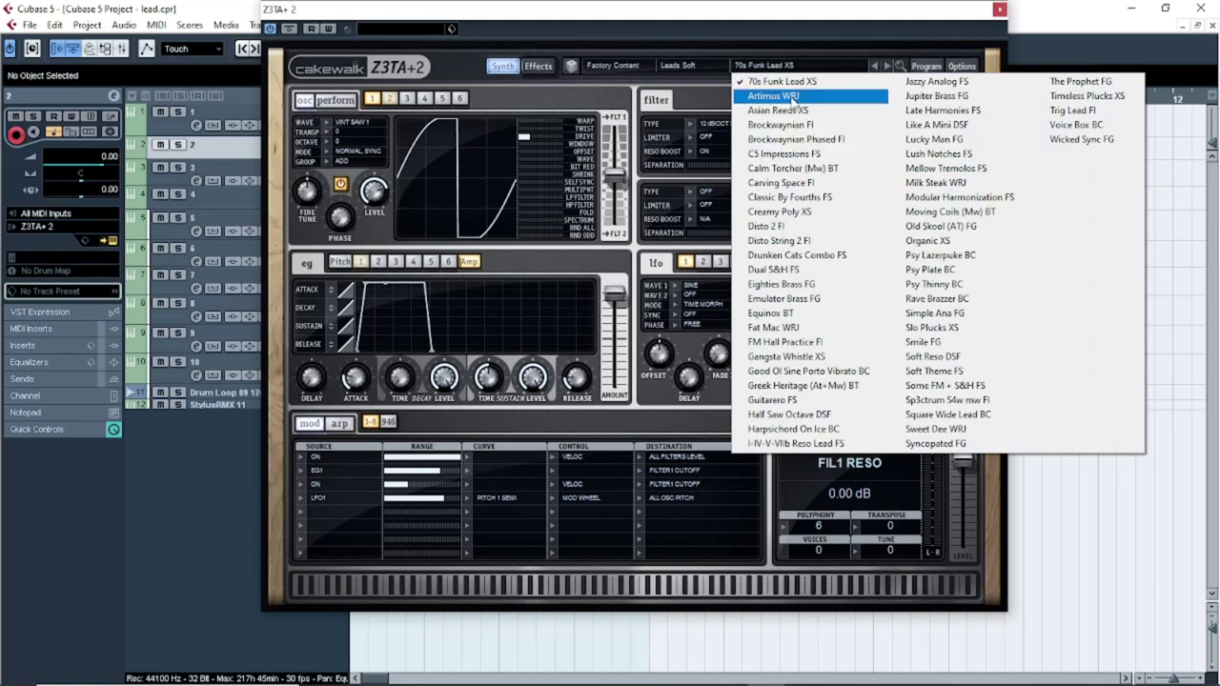
pyautogui.click(848, 95)
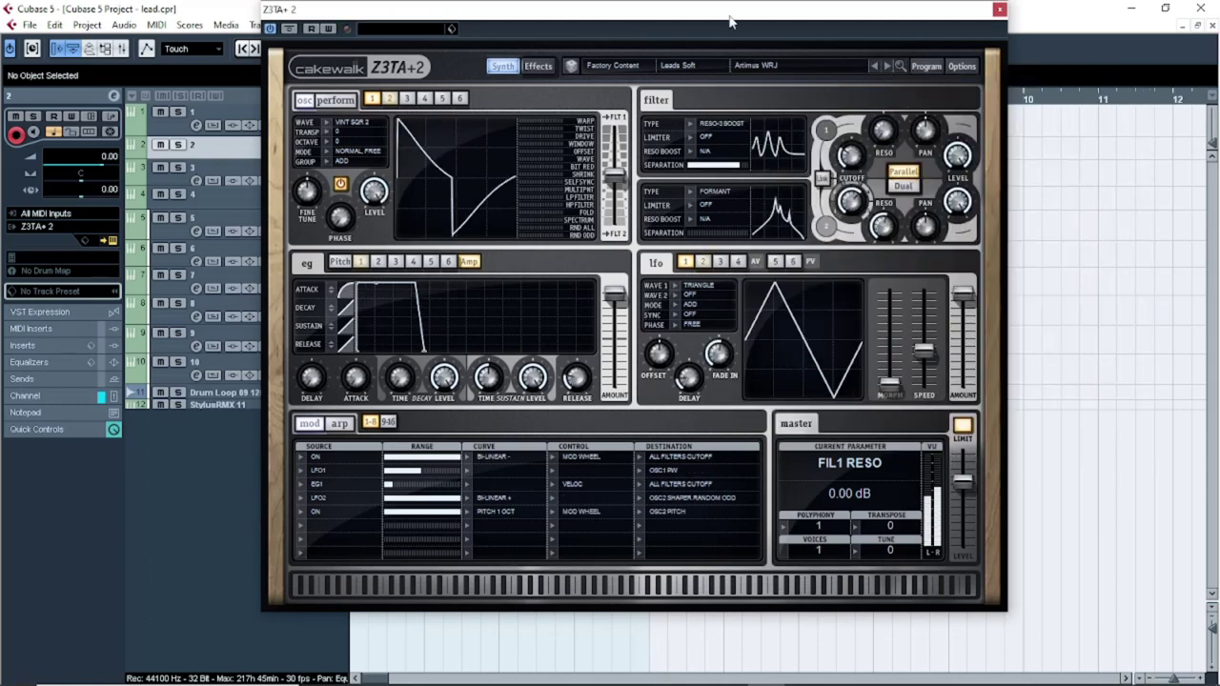
# Advance Z3TA+ 2 to the Asian Reeds XS preset and try it briefly against project playback
pyautogui.moveTo(719, 10); pyautogui.dragTo(740, 119)
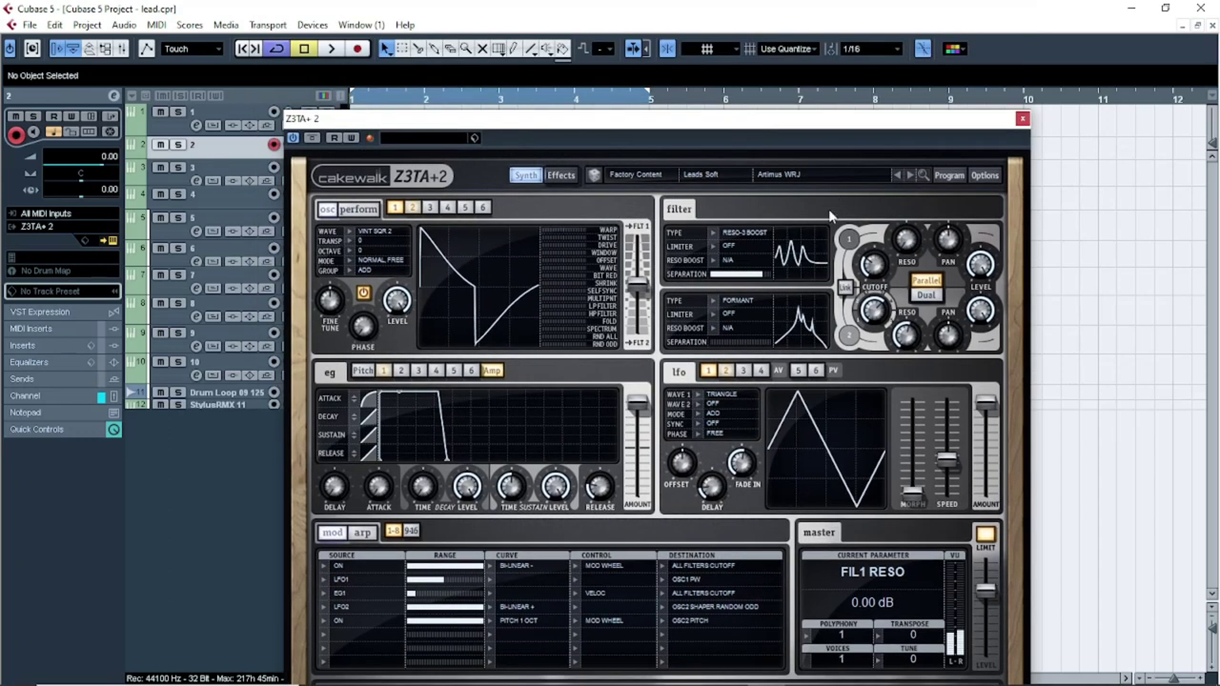
pyautogui.click(910, 175)
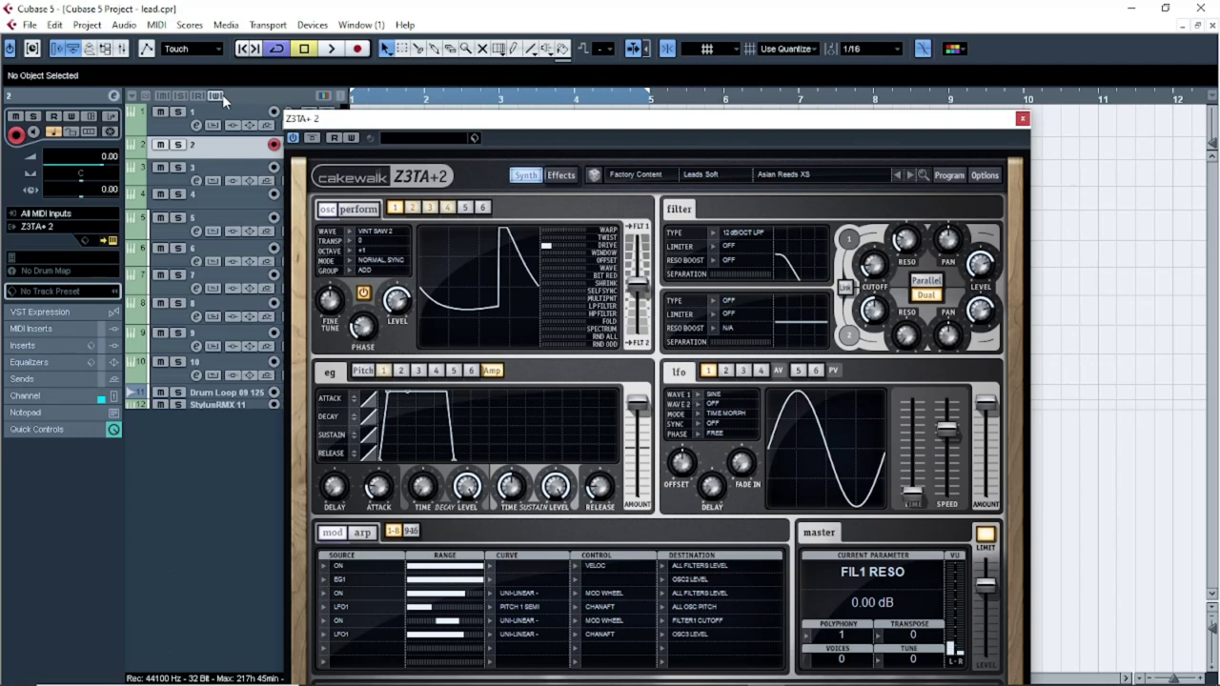
pyautogui.press('space')
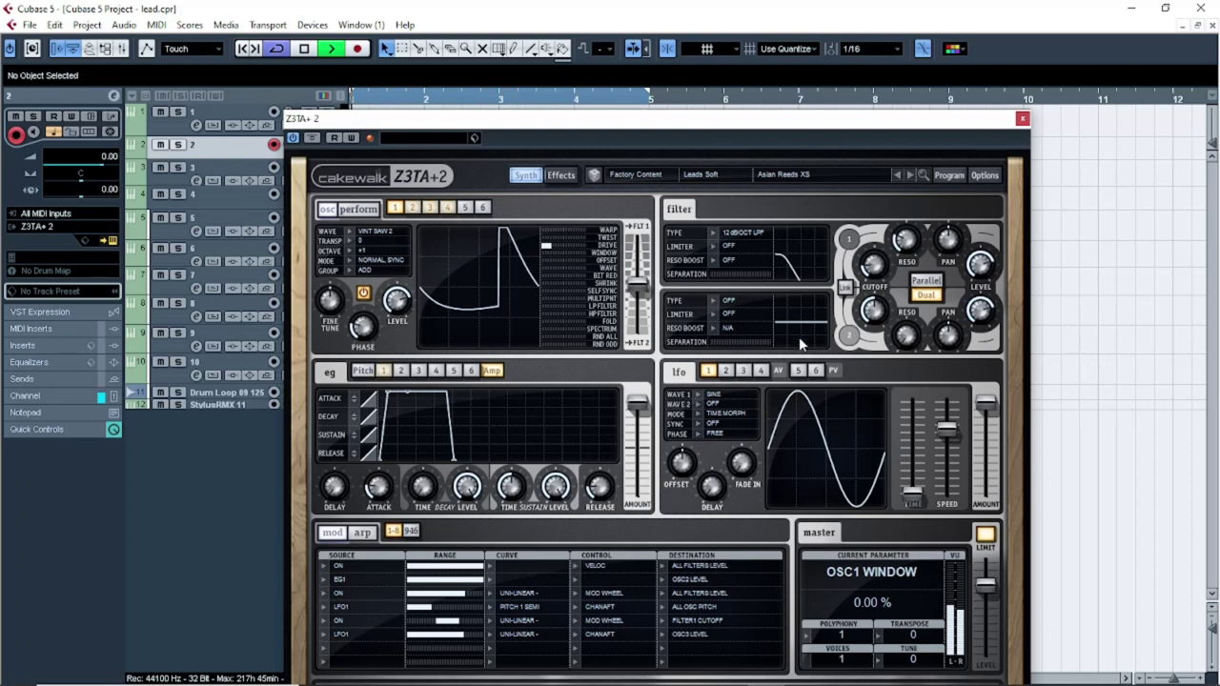
pyautogui.press('space')
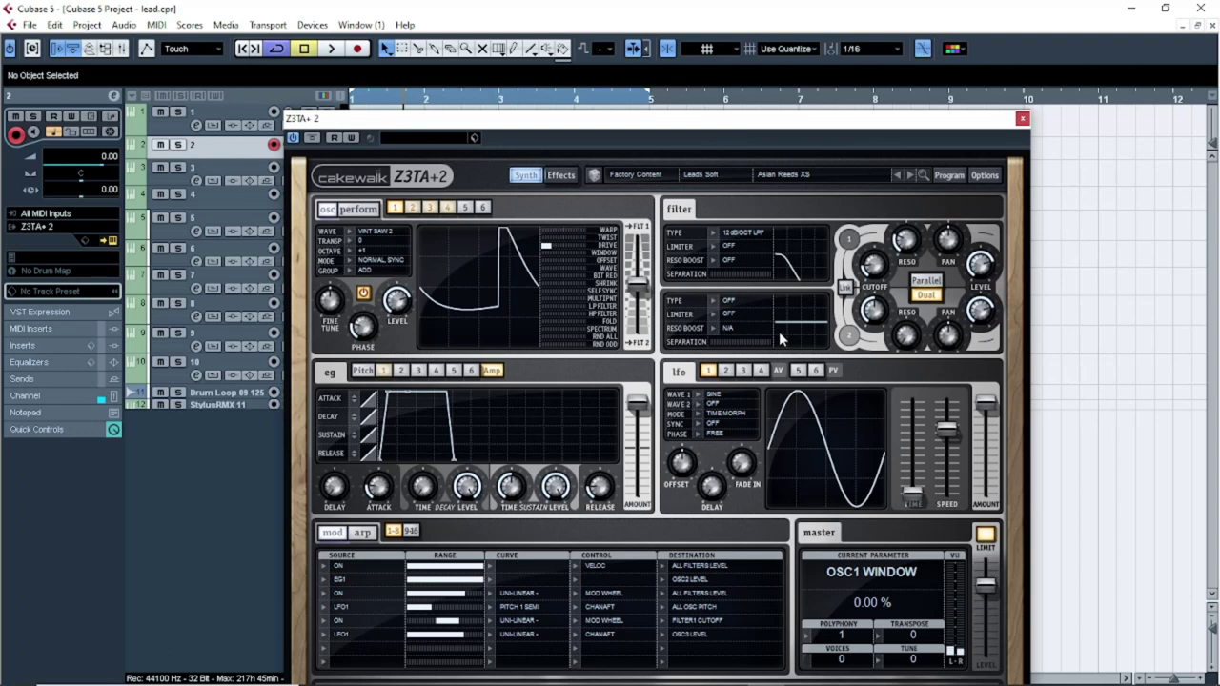
# Load the Buskworks 2 FI preset from the Z3TA+ 2 Synthesizer bank and close the instrument window
pyautogui.click(710, 175)
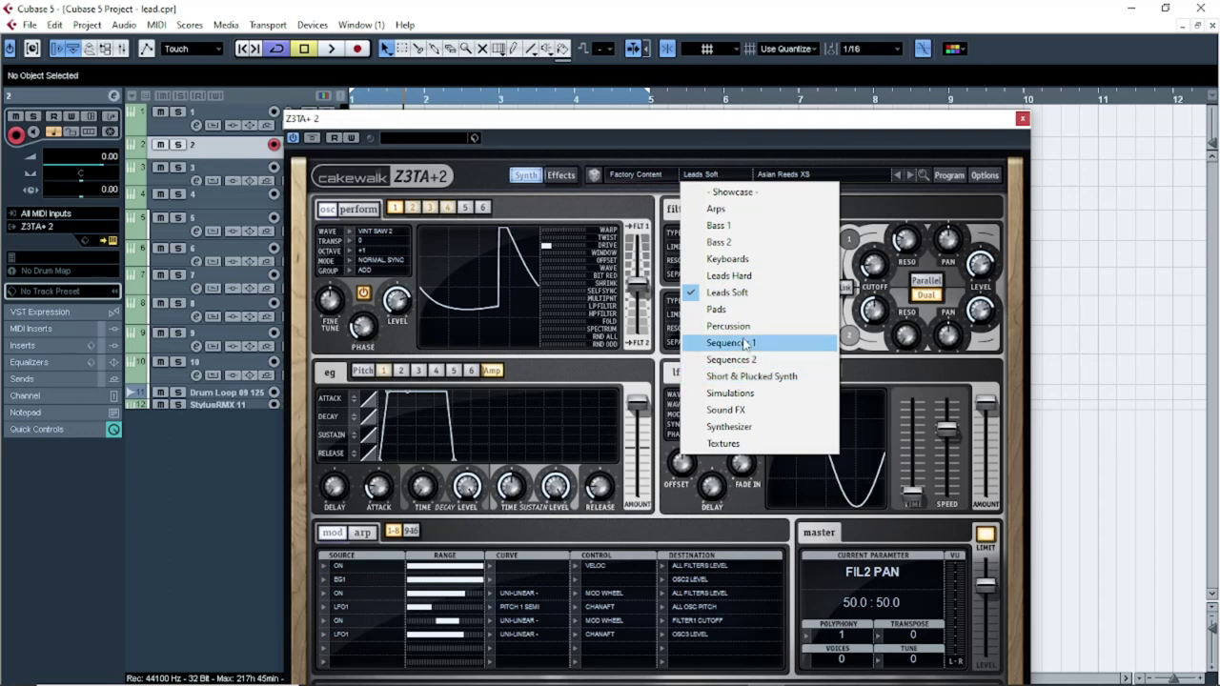
pyautogui.click(751, 427)
pyautogui.click(877, 176)
pyautogui.click(831, 266)
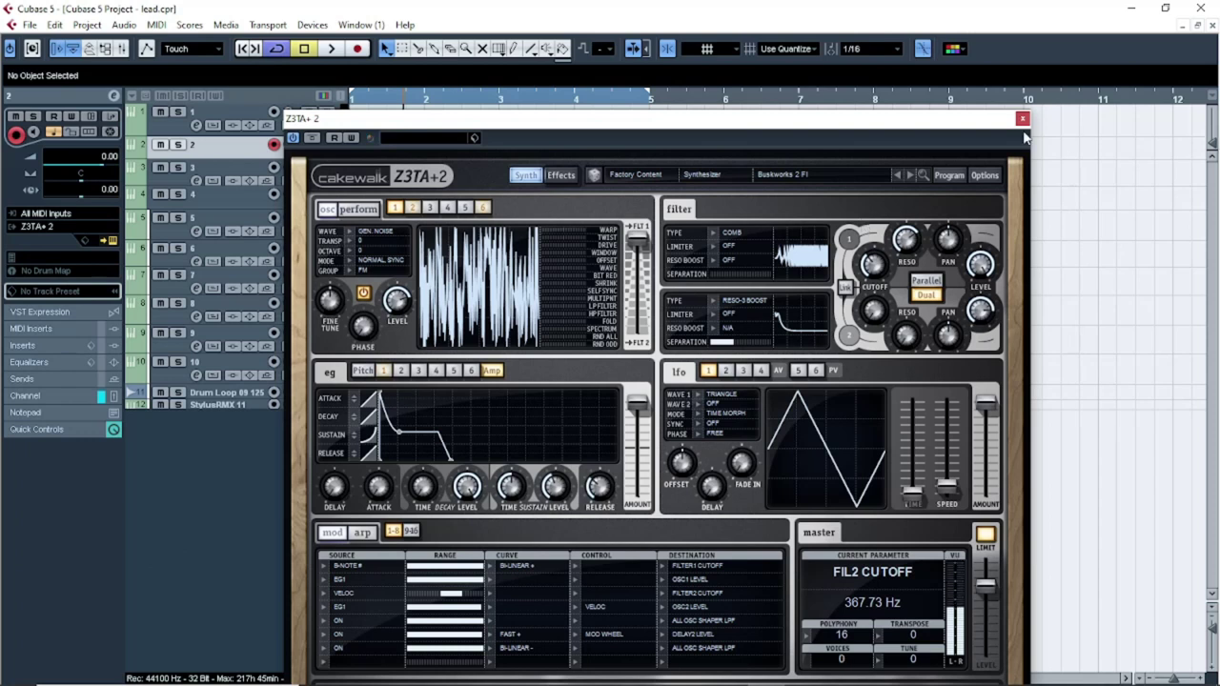
pyautogui.moveTo(742, 118); pyautogui.dragTo(830, 70)
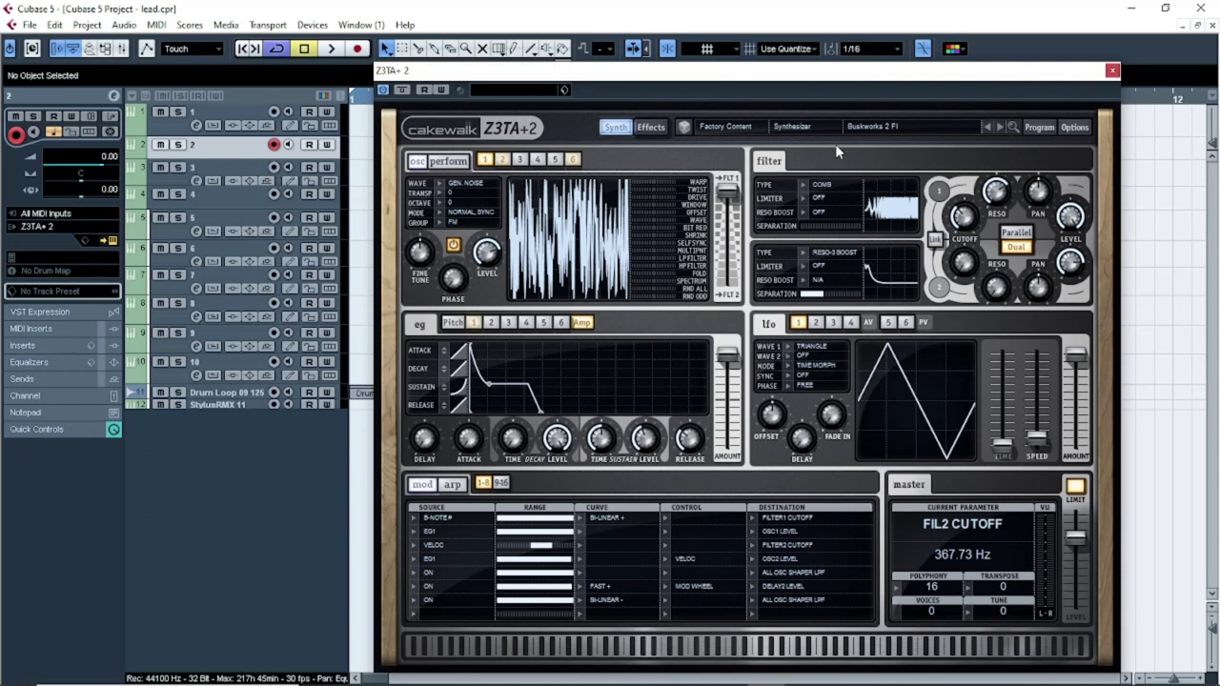
pyautogui.click(1113, 71)
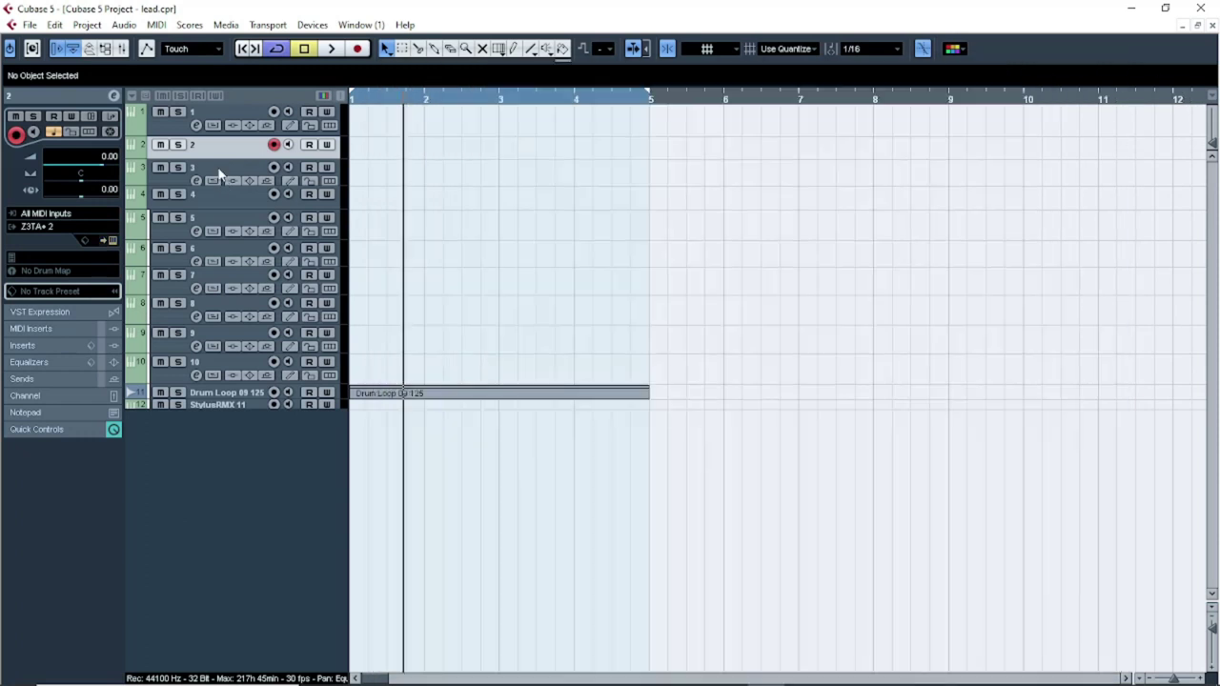
# Open DUNE 3 on track 3 and load the Plucked soundbank from DUNE 2 Factory
pyautogui.click(221, 175)
pyautogui.click(112, 242)
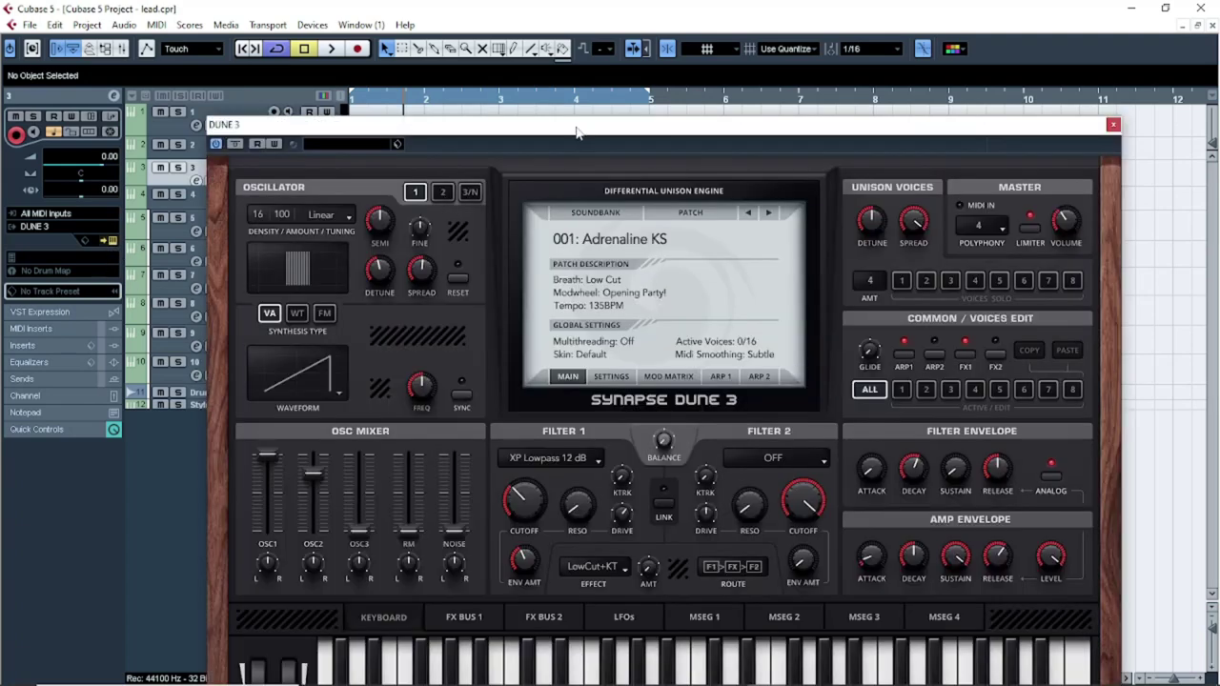
pyautogui.moveTo(577, 133); pyautogui.dragTo(531, 68)
pyautogui.click(578, 179)
pyautogui.click(493, 118)
pyautogui.click(618, 124)
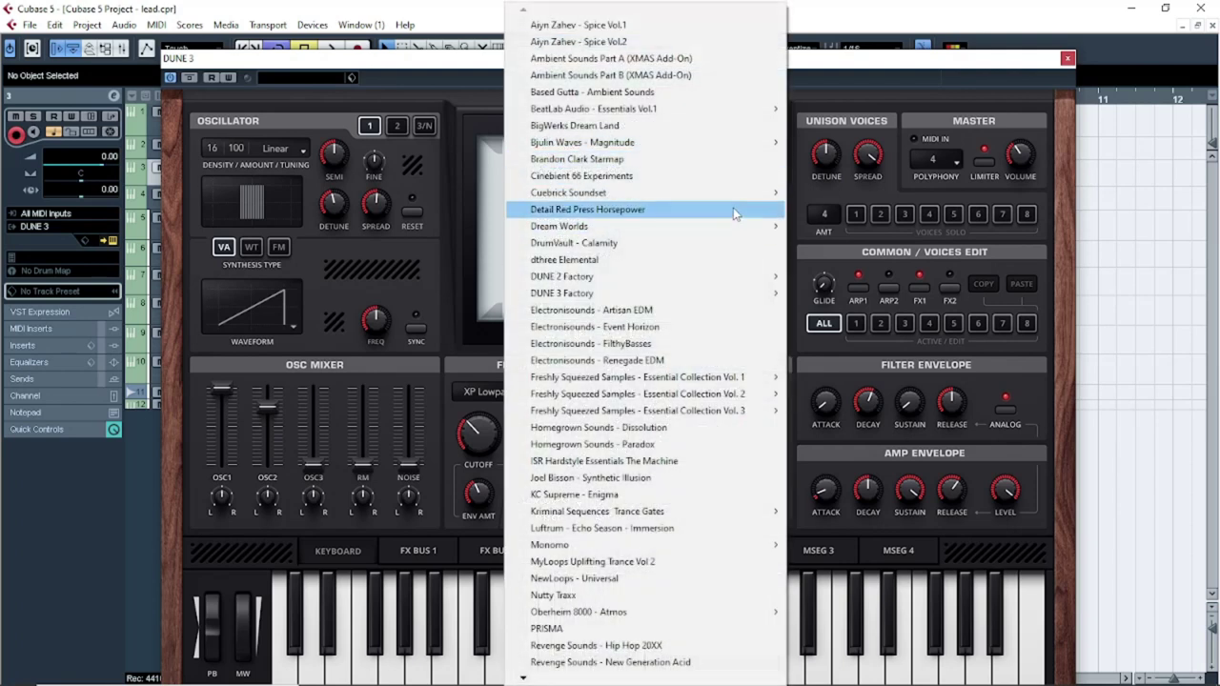
pyautogui.moveTo(732, 288)
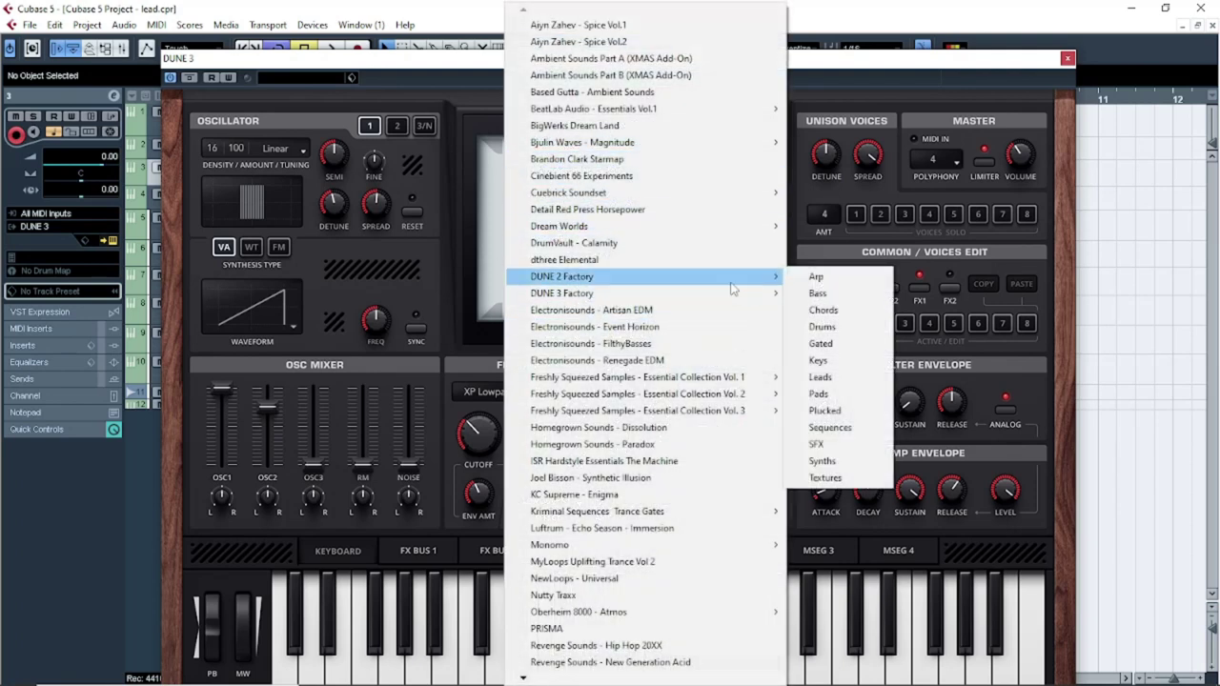
pyautogui.click(861, 412)
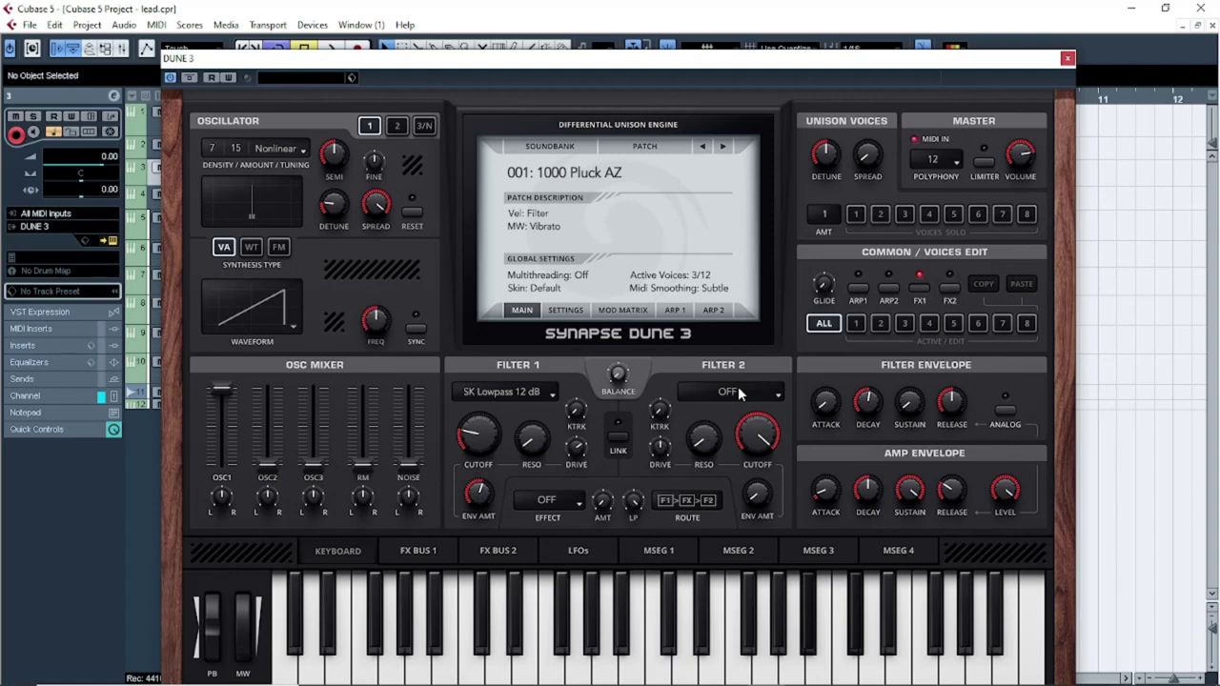
# Load the DUNE 3 Factory Leads soundbank, step forward through its patches past Brass Voc Solo EDT, and close the instrument
pyautogui.click(563, 146)
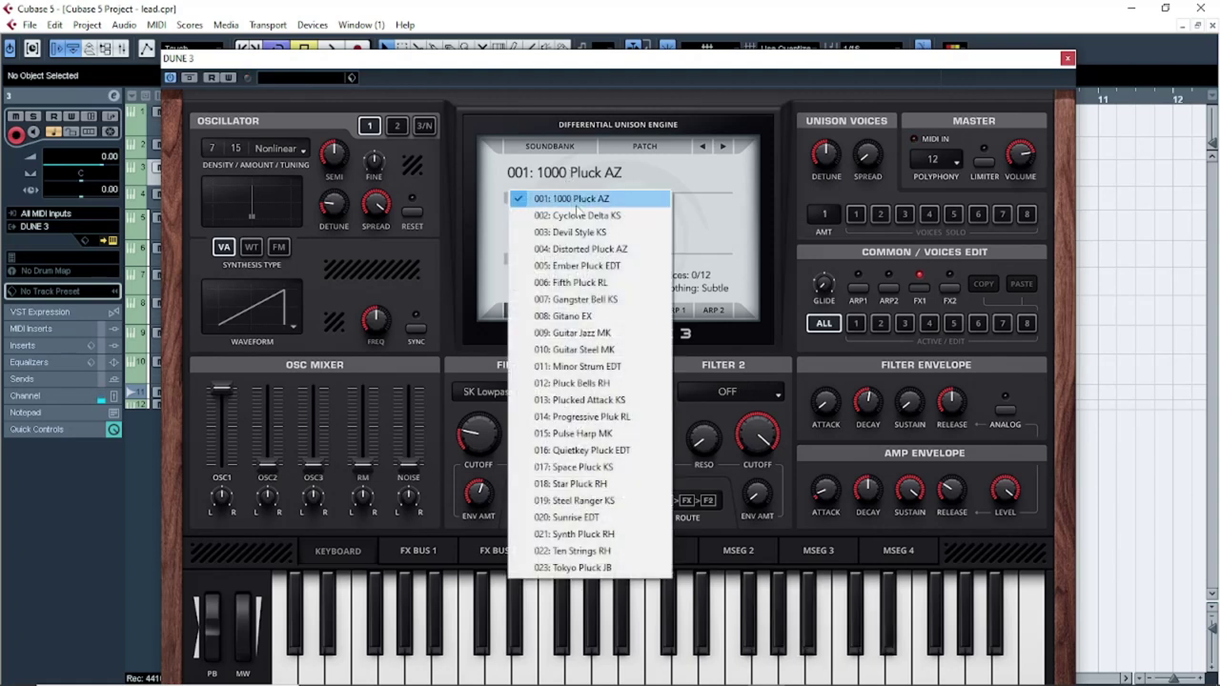
pyautogui.click(568, 146)
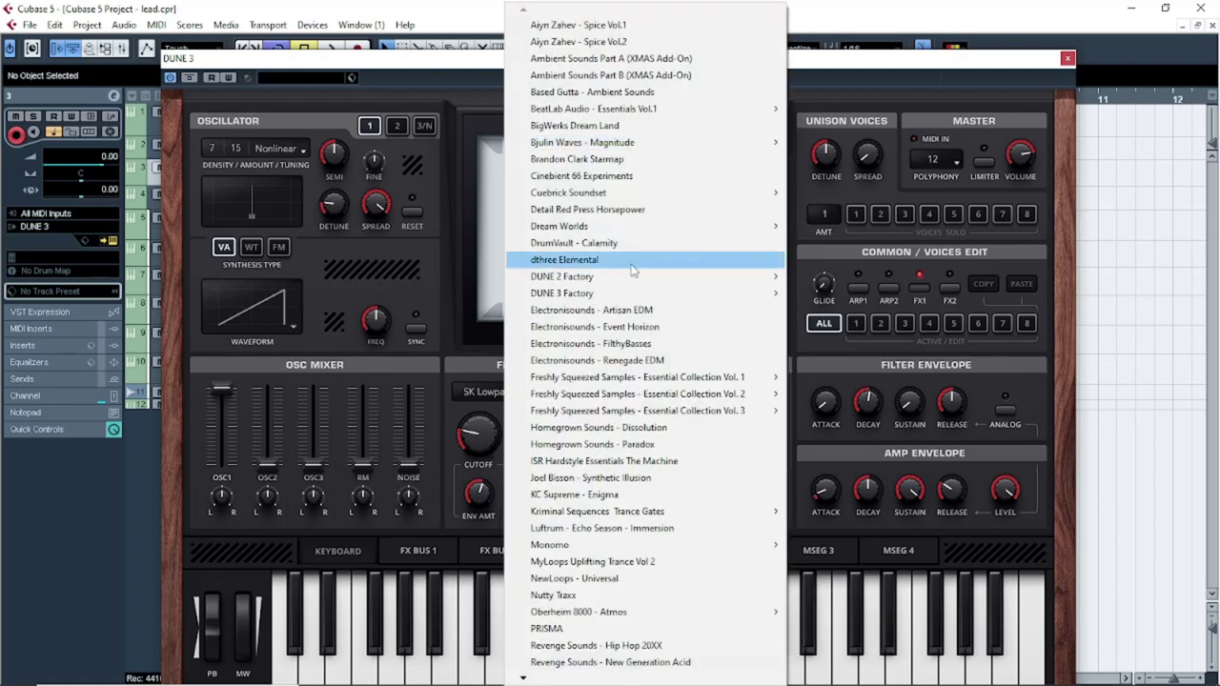
pyautogui.moveTo(637, 289)
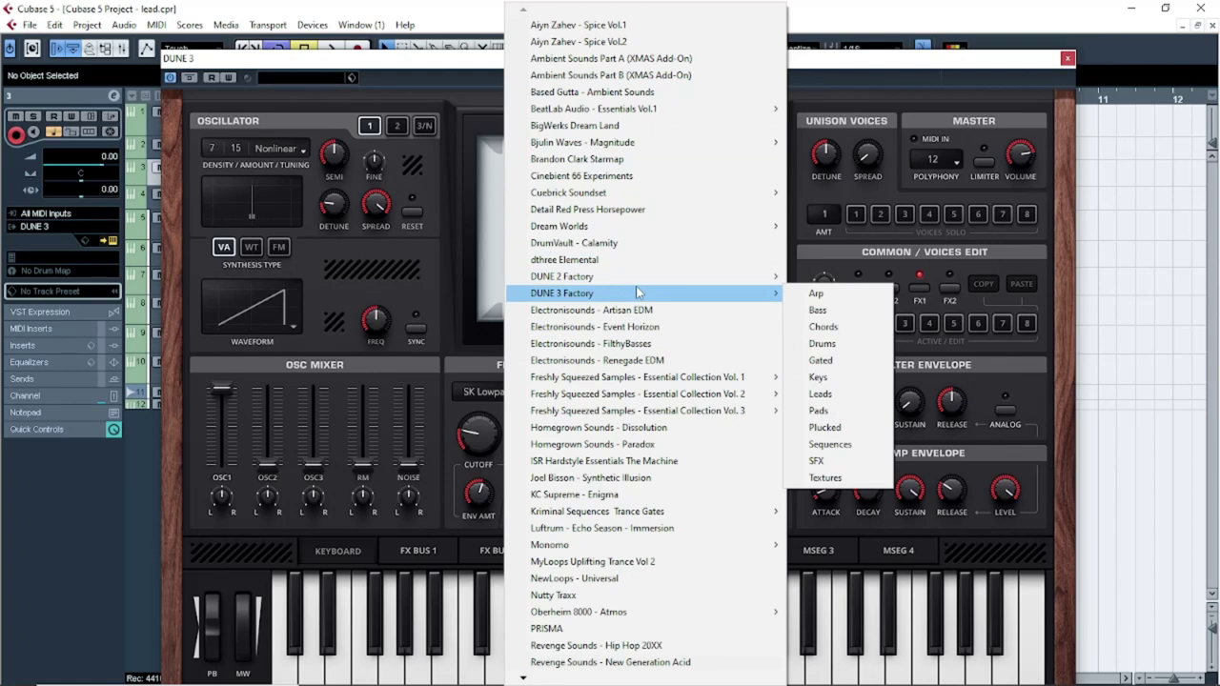
pyautogui.click(839, 394)
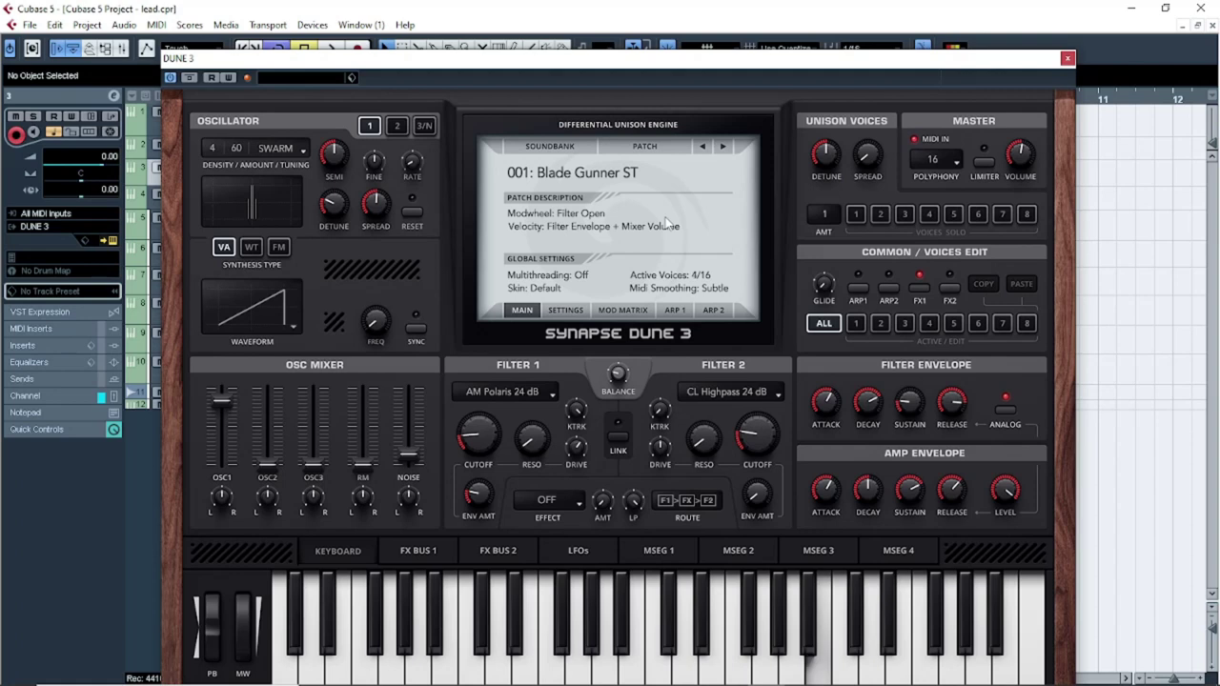
pyautogui.click(723, 147)
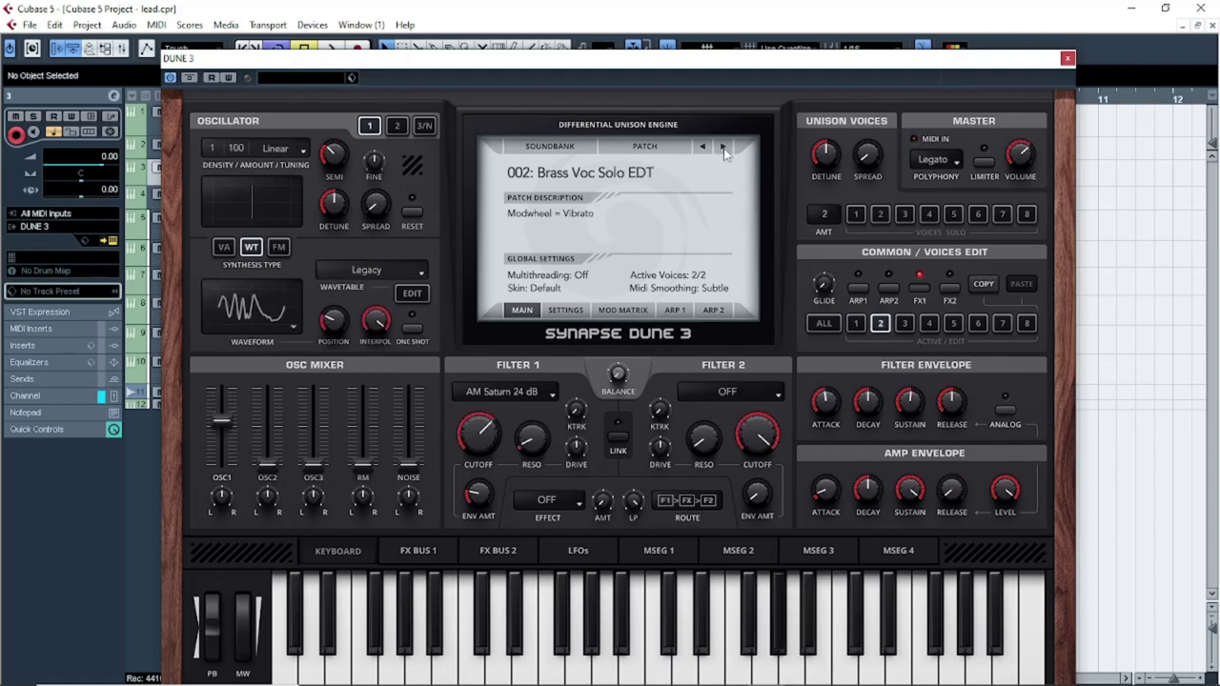
pyautogui.click(724, 148)
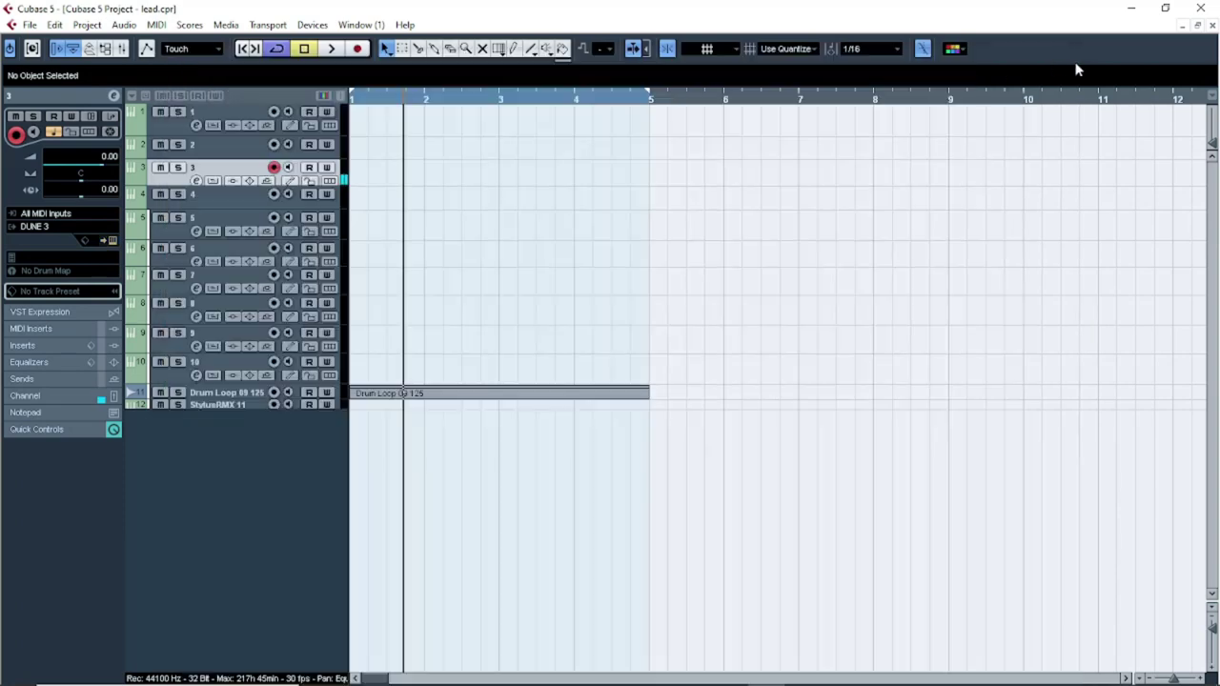
pyautogui.click(1068, 58)
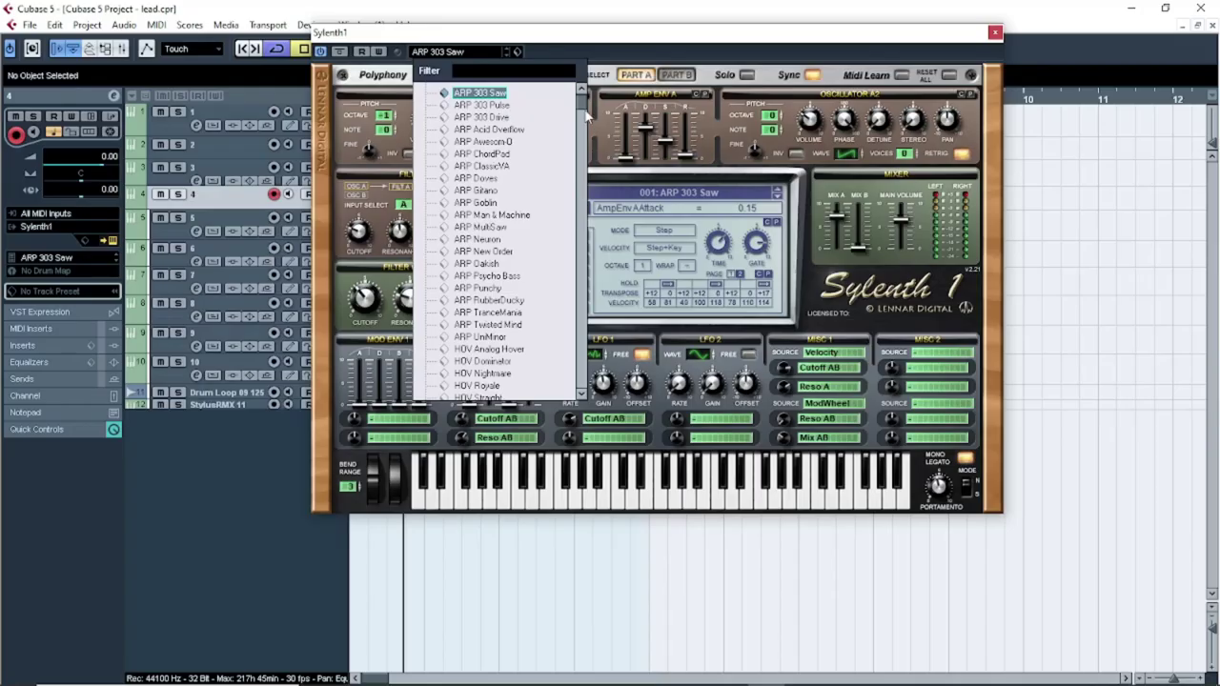
# Load the LD Spherical preset in Sylenth1 and browse further down the preset list to the GAT and KEY sounds
pyautogui.moveTo(583, 118); pyautogui.dragTo(558, 277)
pyautogui.click(499, 163)
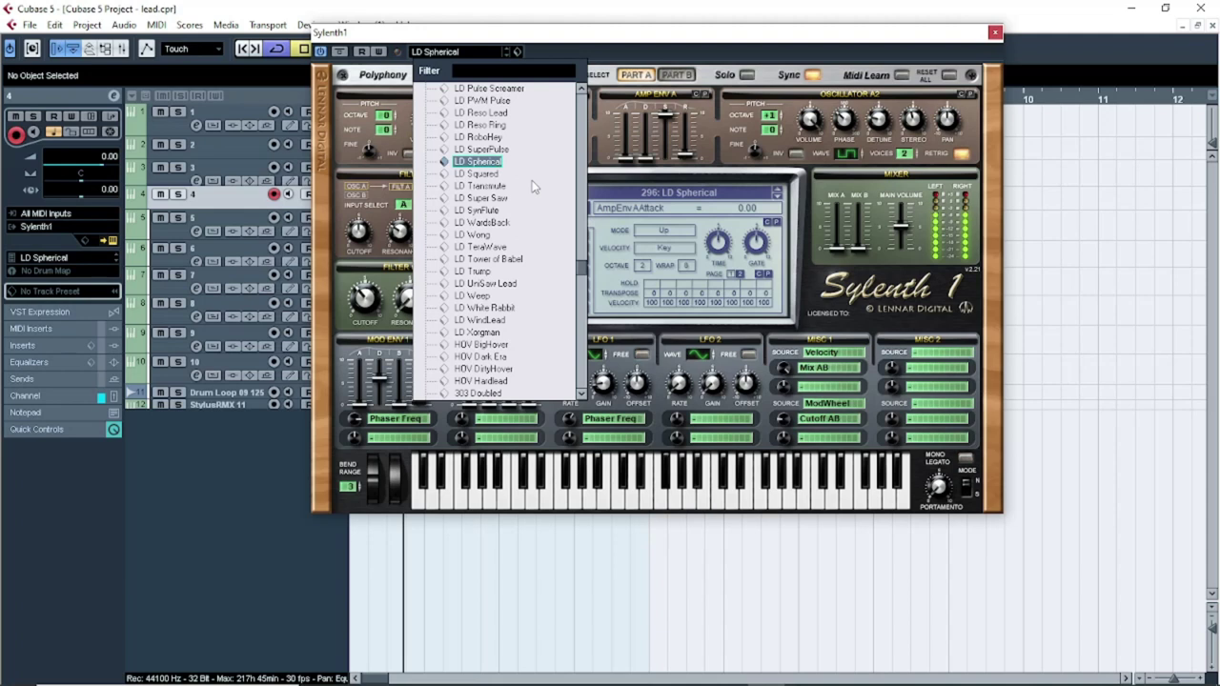
pyautogui.moveTo(581, 270); pyautogui.dragTo(568, 357)
pyautogui.click(483, 182)
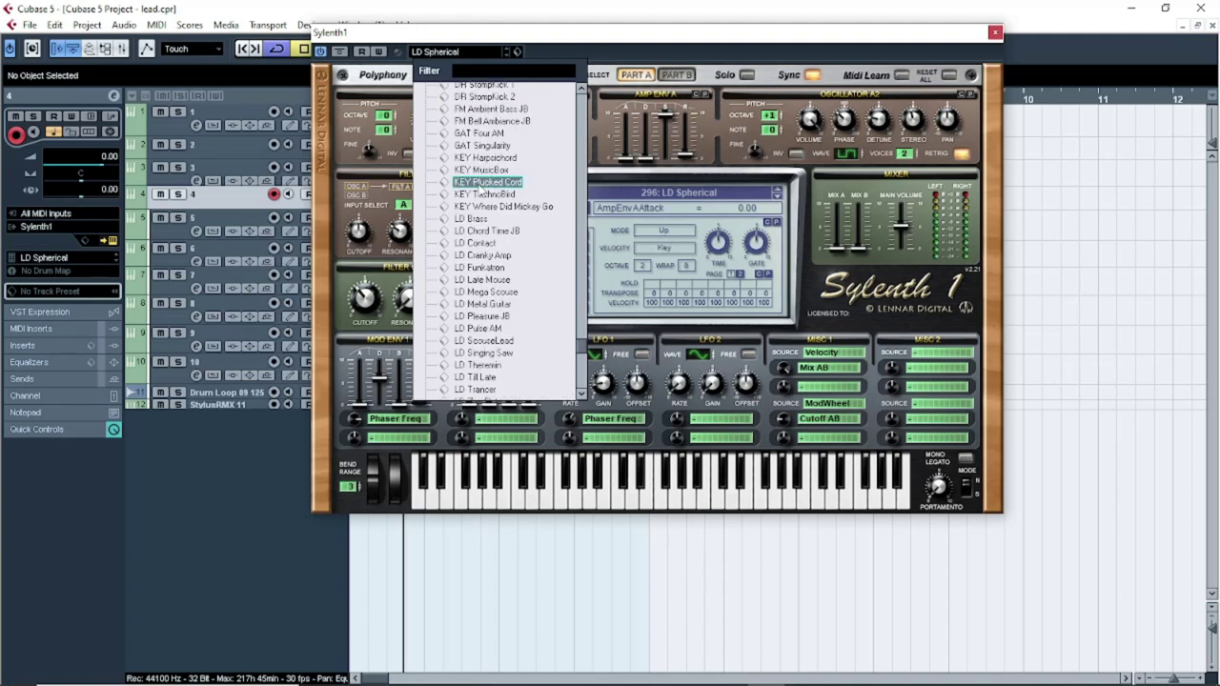
pyautogui.click(491, 146)
# Load the BANJO program in SwarPlug on track 5
pyautogui.click(516, 160)
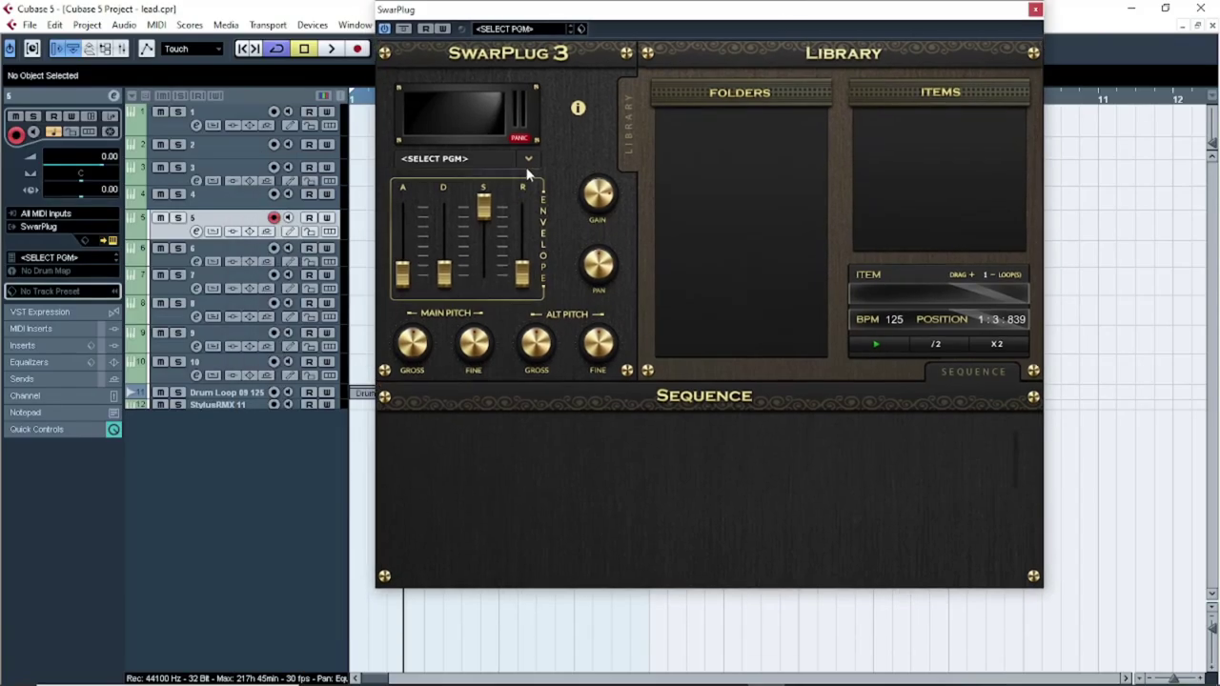
pyautogui.click(529, 160)
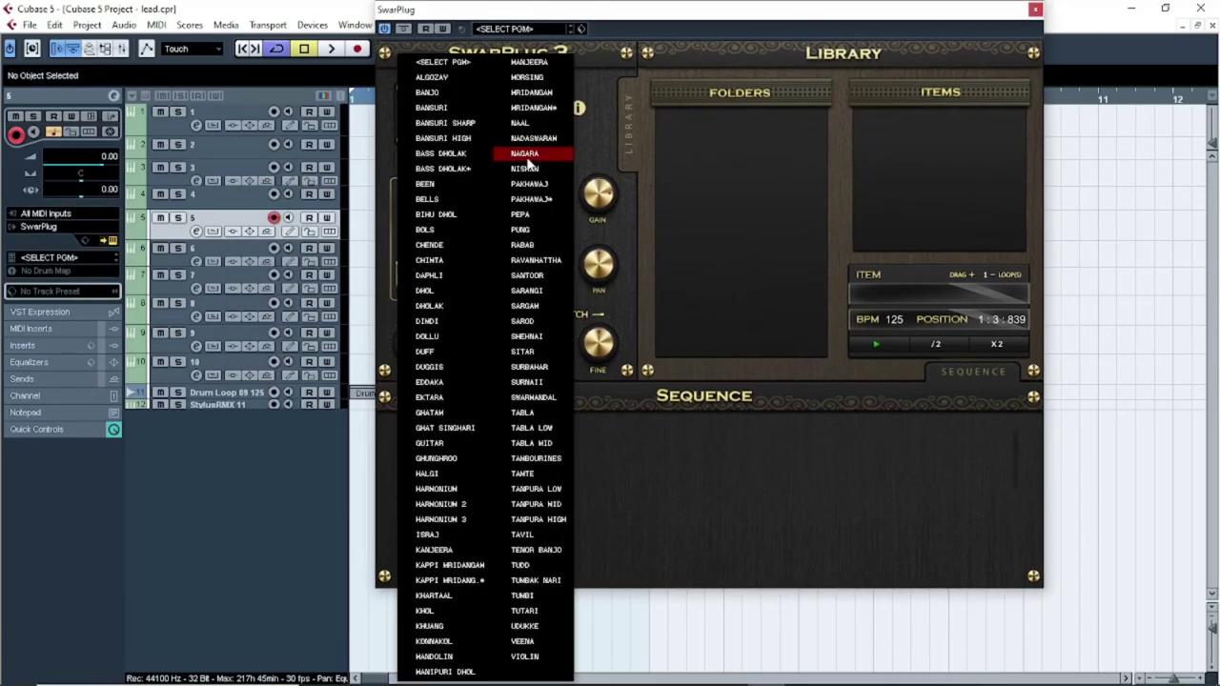
pyautogui.click(427, 93)
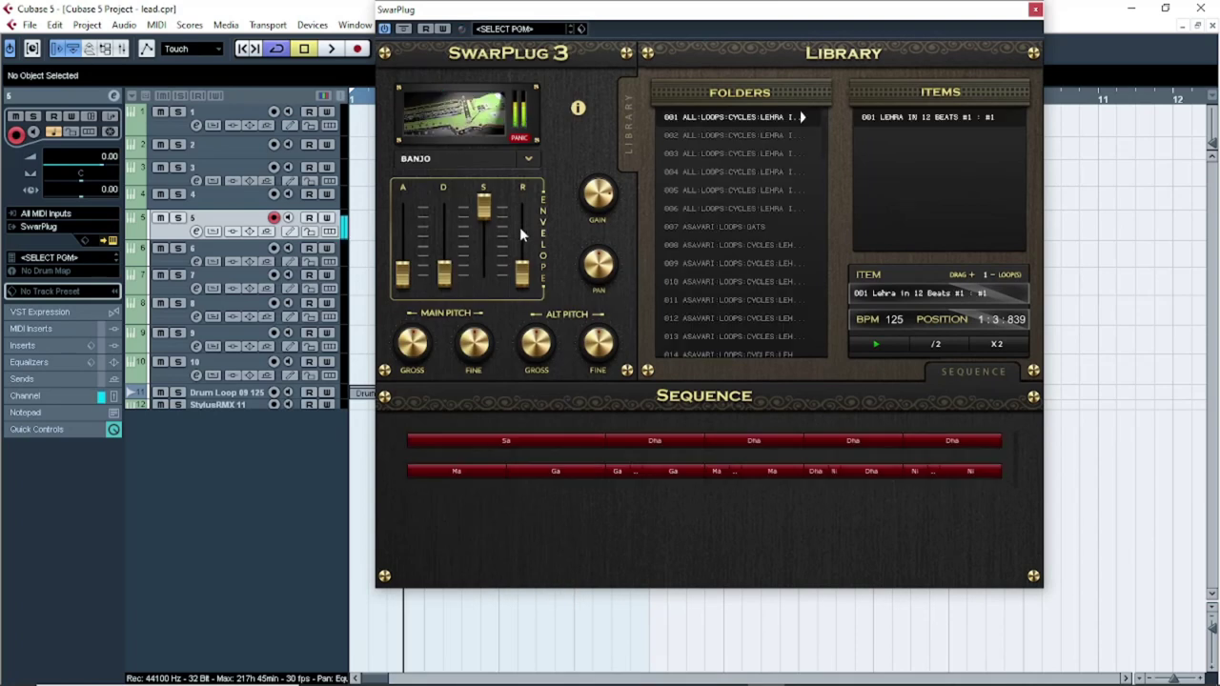
# Switch SwarPlug to the SITAR program, raise its envelope release, and close the instrument
pyautogui.click(529, 159)
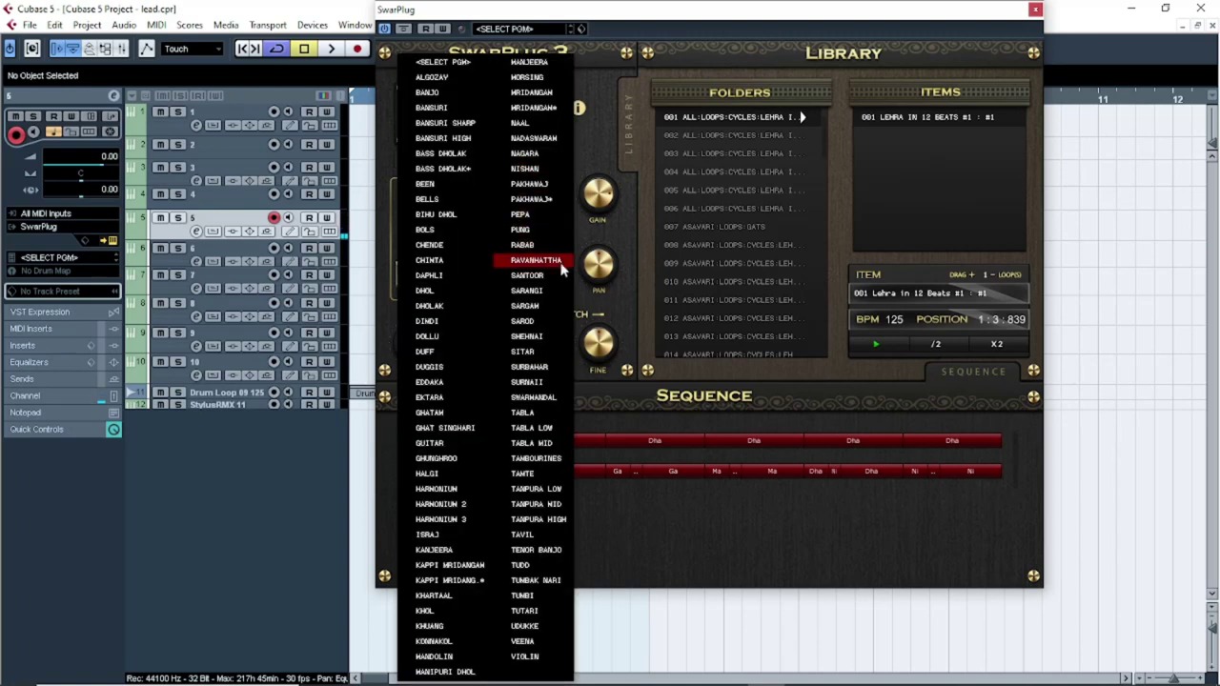
pyautogui.click(550, 353)
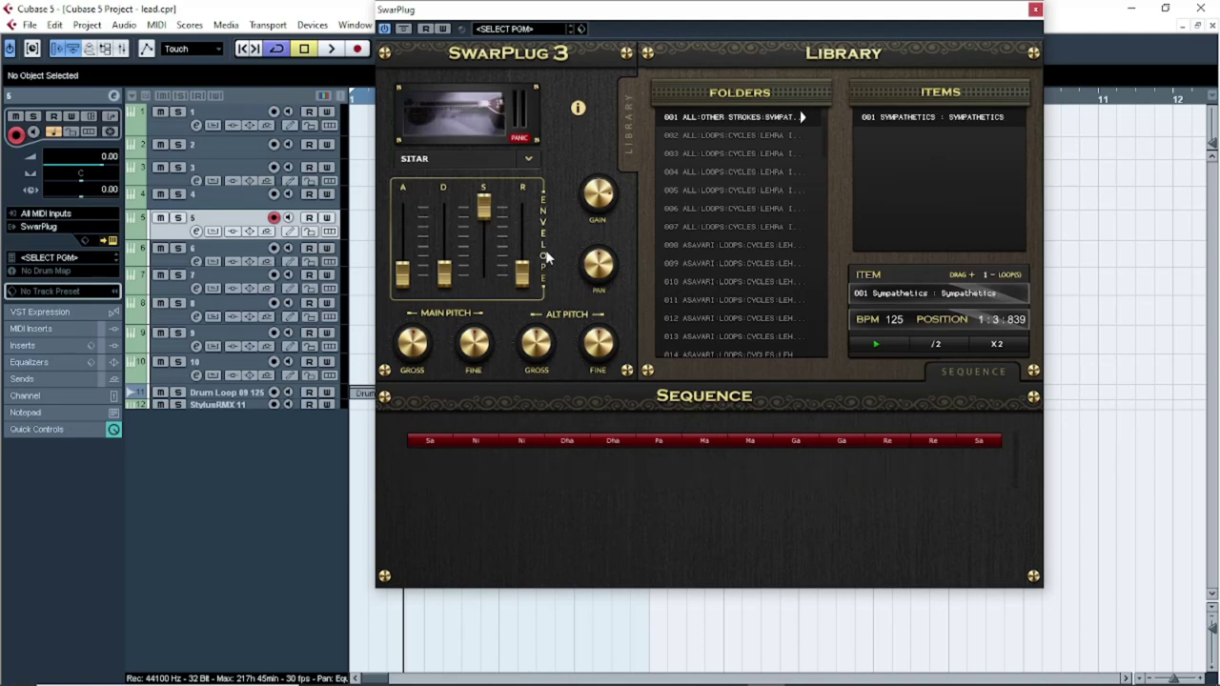
pyautogui.moveTo(523, 290); pyautogui.dragTo(525, 247)
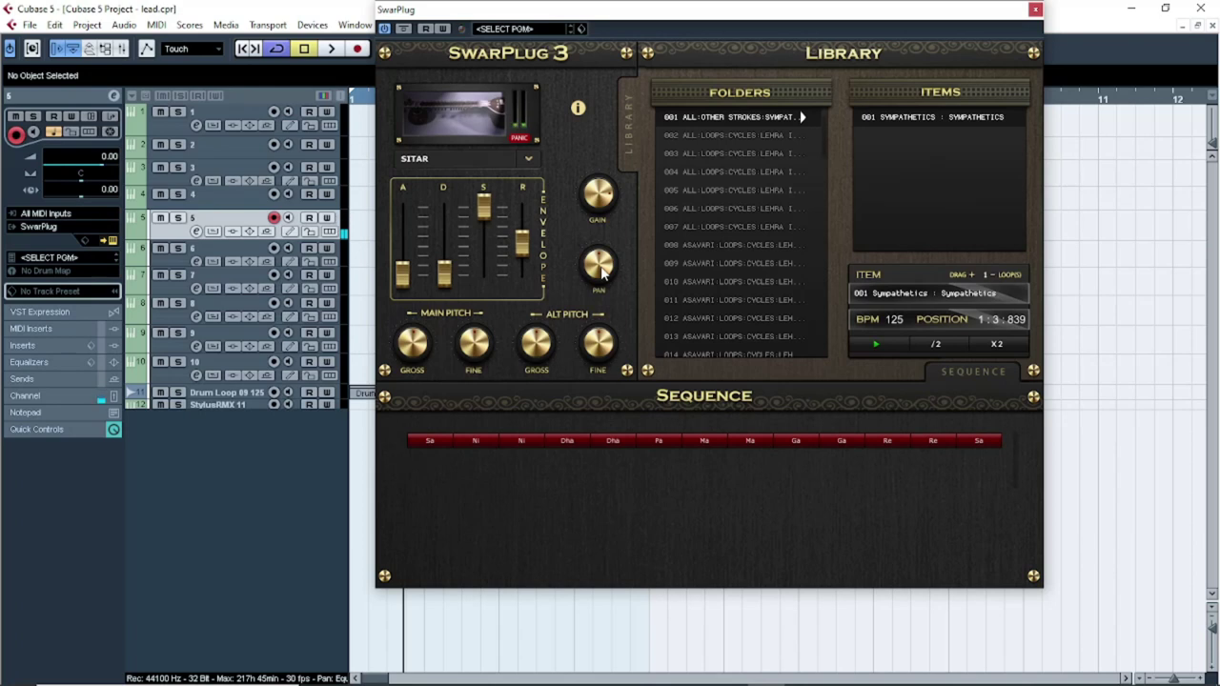
pyautogui.click(1035, 10)
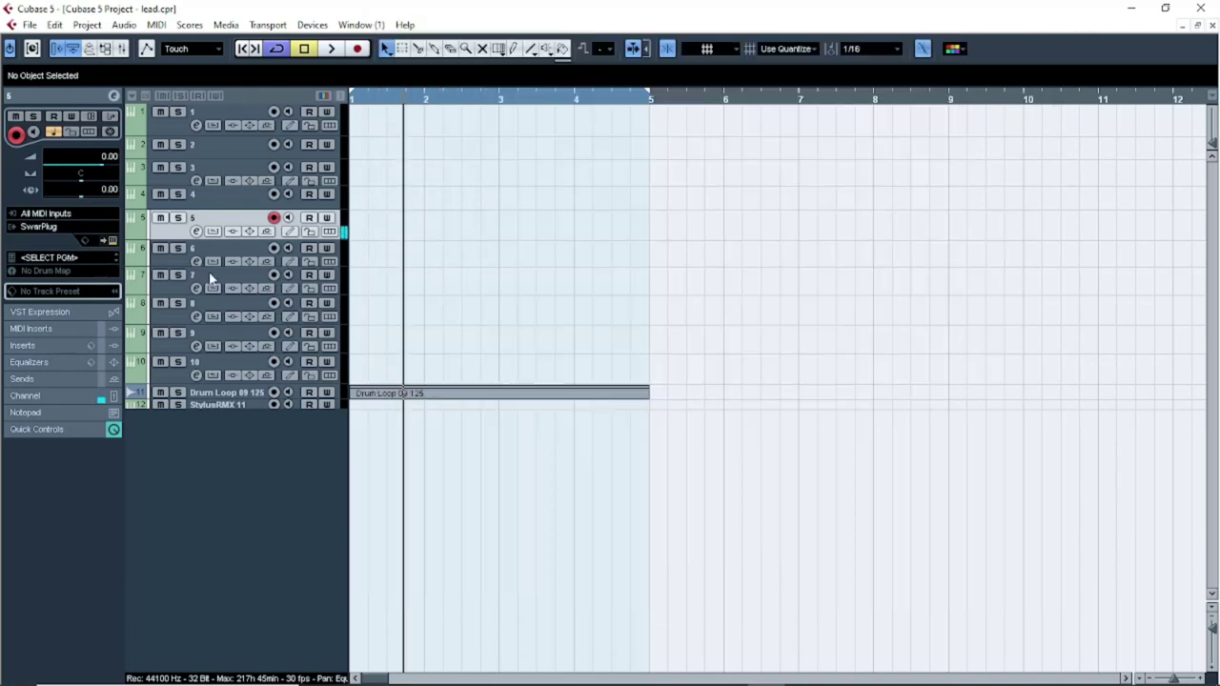
# Open Spire-1.5 on track 6 and display its preset library
pyautogui.click(211, 246)
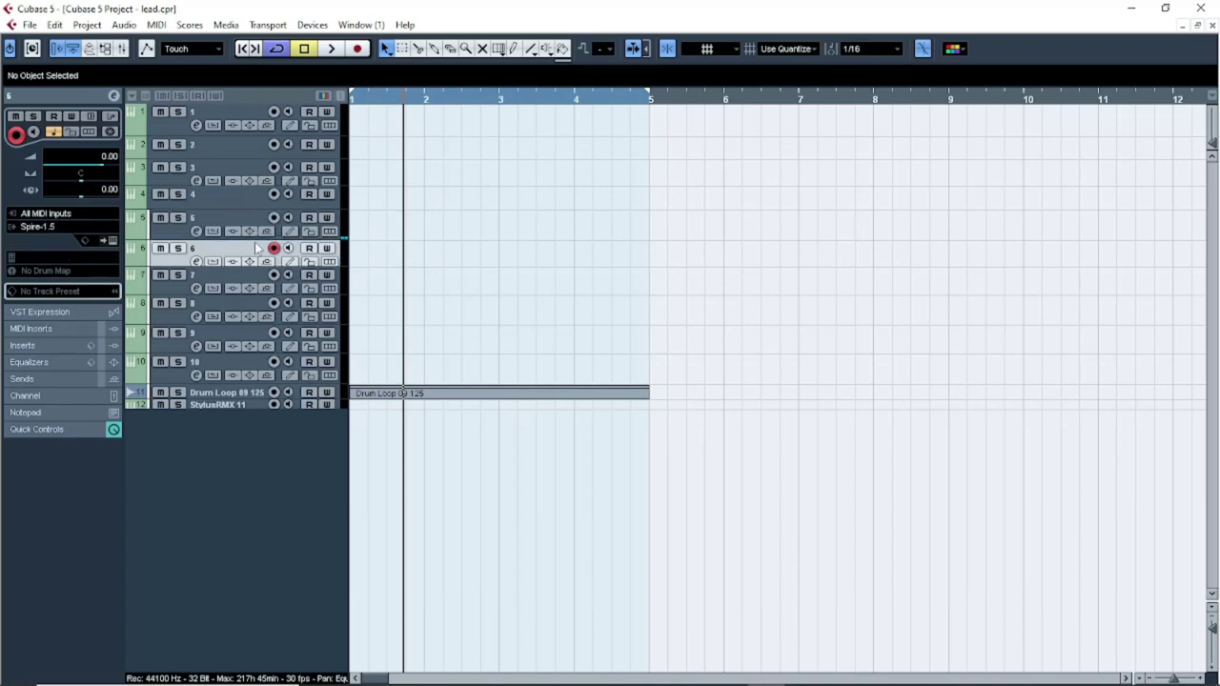
pyautogui.click(112, 241)
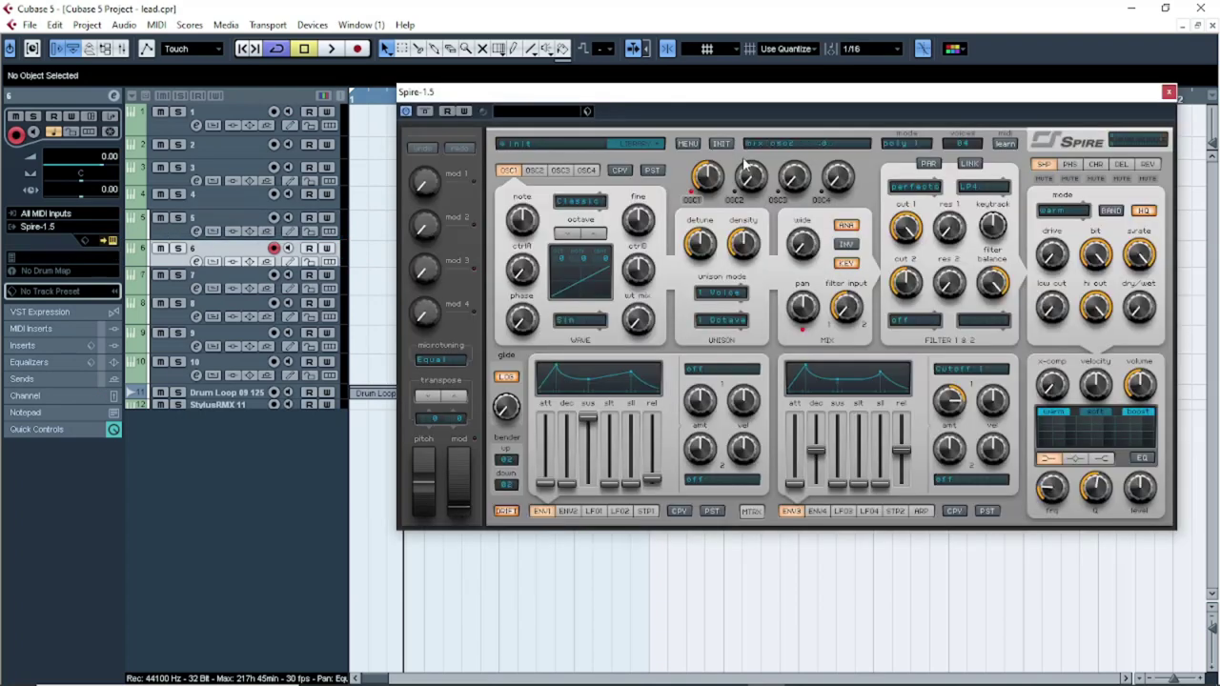
pyautogui.moveTo(658, 93); pyautogui.dragTo(526, 75)
pyautogui.click(422, 134)
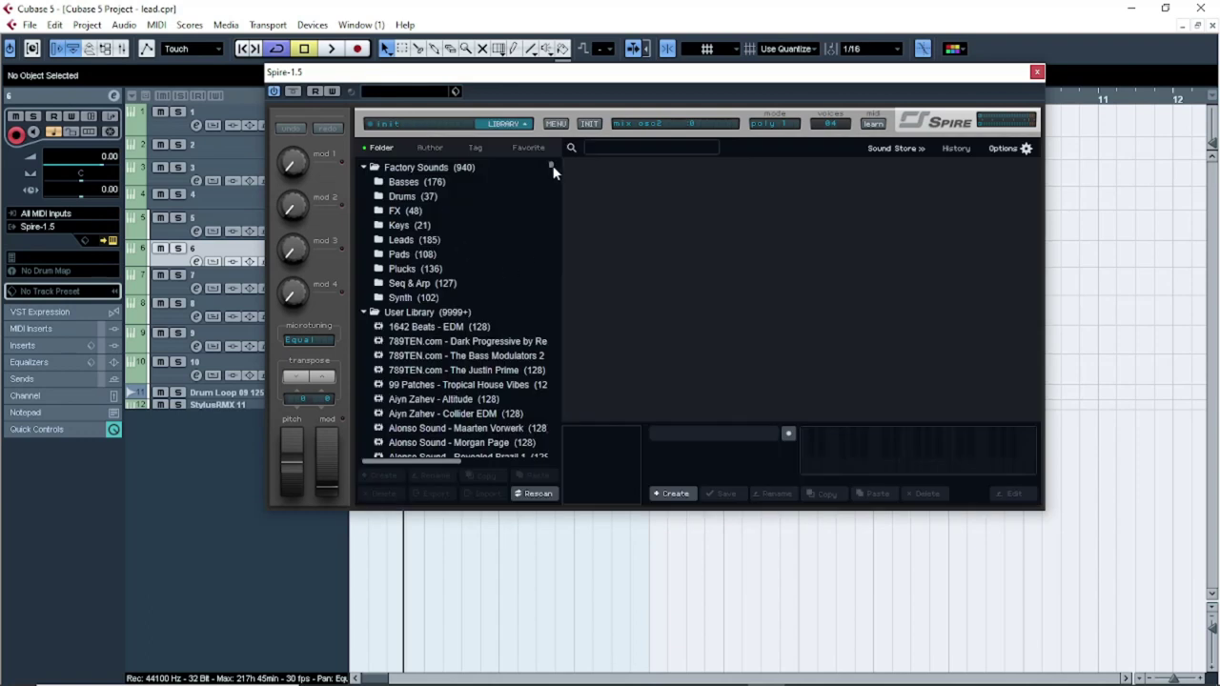
# Browse the folders of Spire's library down to the Alonso Sound Revealed Brazil 1 bank in the User Library
pyautogui.scroll(-1, 553, 172)
pyautogui.click(428, 204)
pyautogui.click(428, 263)
pyautogui.click(448, 364)
pyautogui.click(477, 392)
pyautogui.scroll(1, 553, 157)
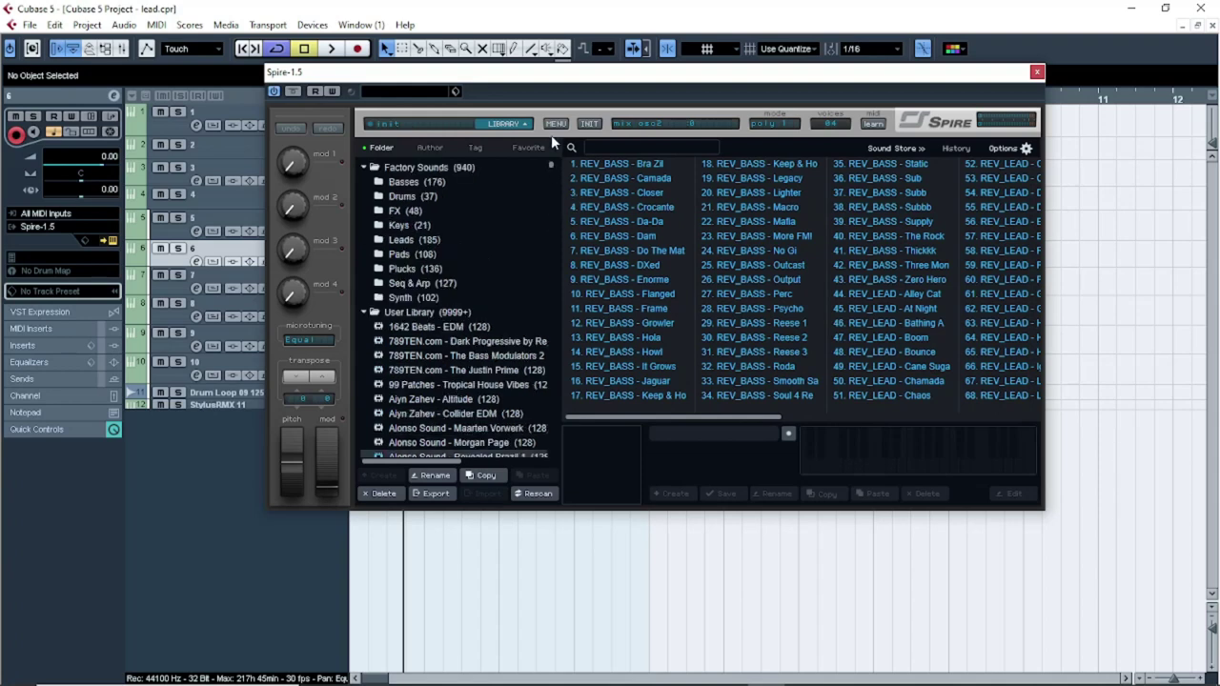
# Look through Spire's Factory Sounds folders, including Basses, Drums, Keys, Synth, Plucks and FX, and close the instrument
pyautogui.click(407, 184)
pyautogui.click(405, 196)
pyautogui.click(408, 225)
pyautogui.click(415, 297)
pyautogui.click(426, 267)
pyautogui.click(448, 225)
pyautogui.click(477, 211)
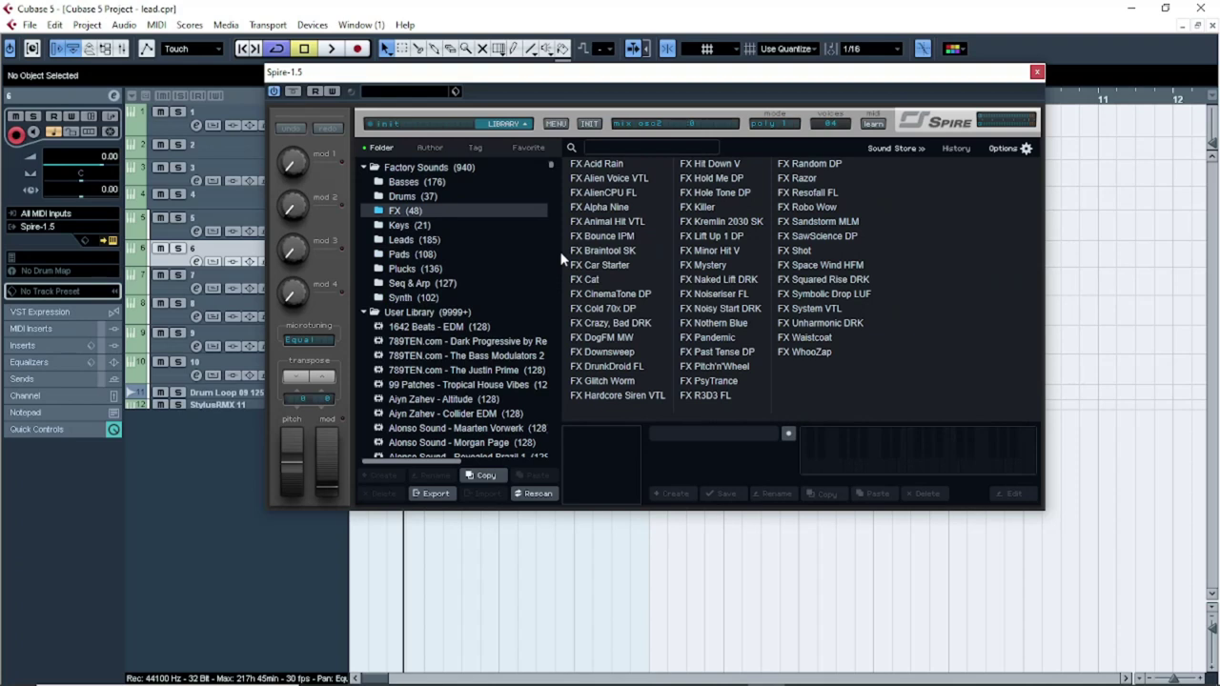
pyautogui.moveTo(553, 169)
pyautogui.mouseDown()
pyautogui.moveTo(534, 447)
pyautogui.moveTo(539, 154)
pyautogui.mouseUp()
pyautogui.click(596, 237)
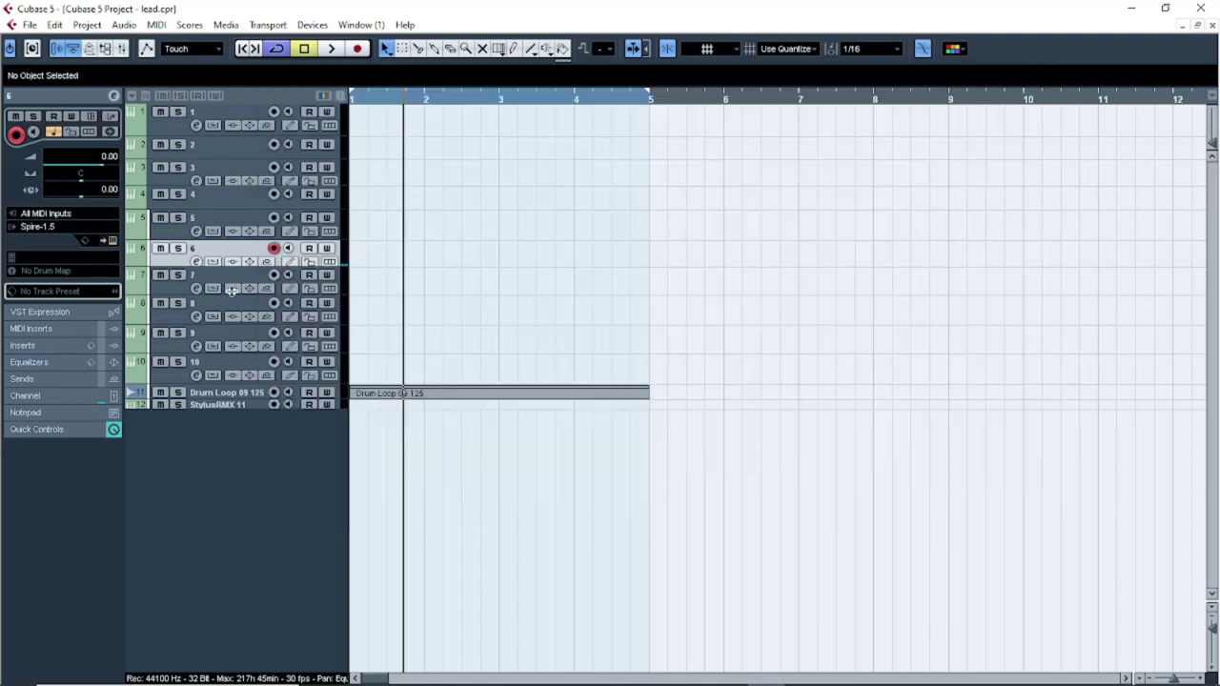
pyautogui.click(1038, 72)
# Open Zebra2 on track 7 and display its preset browser
pyautogui.click(222, 279)
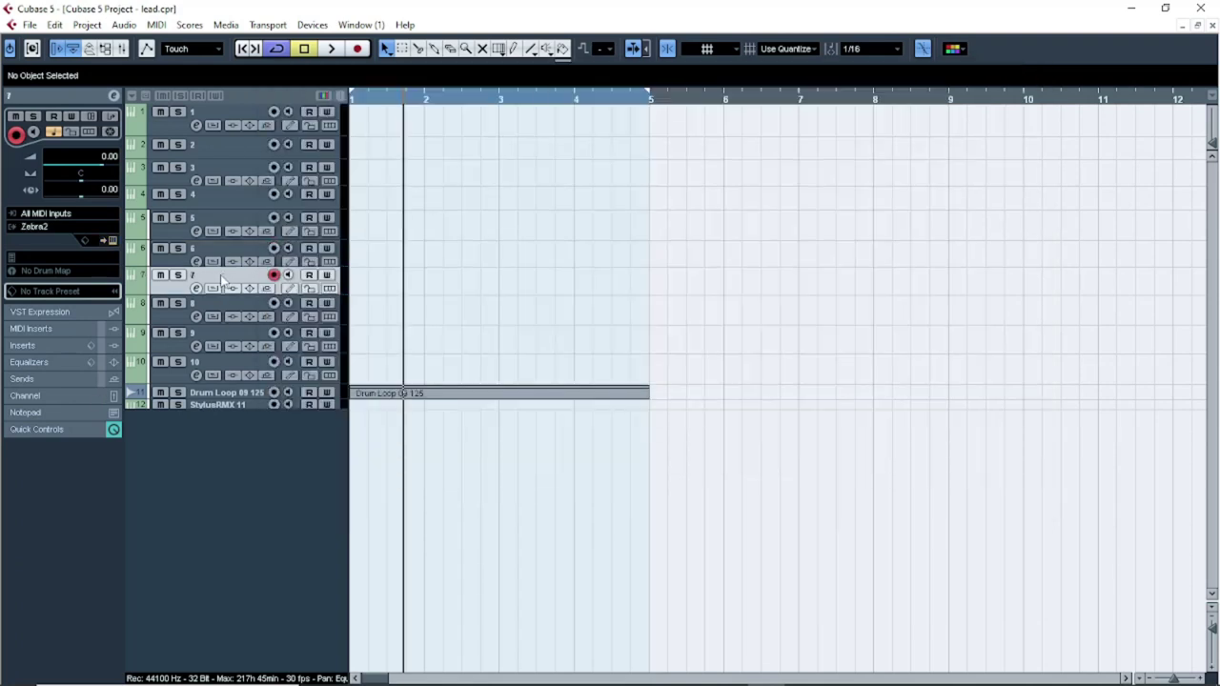
pyautogui.click(112, 240)
pyautogui.moveTo(541, 62); pyautogui.dragTo(506, 21)
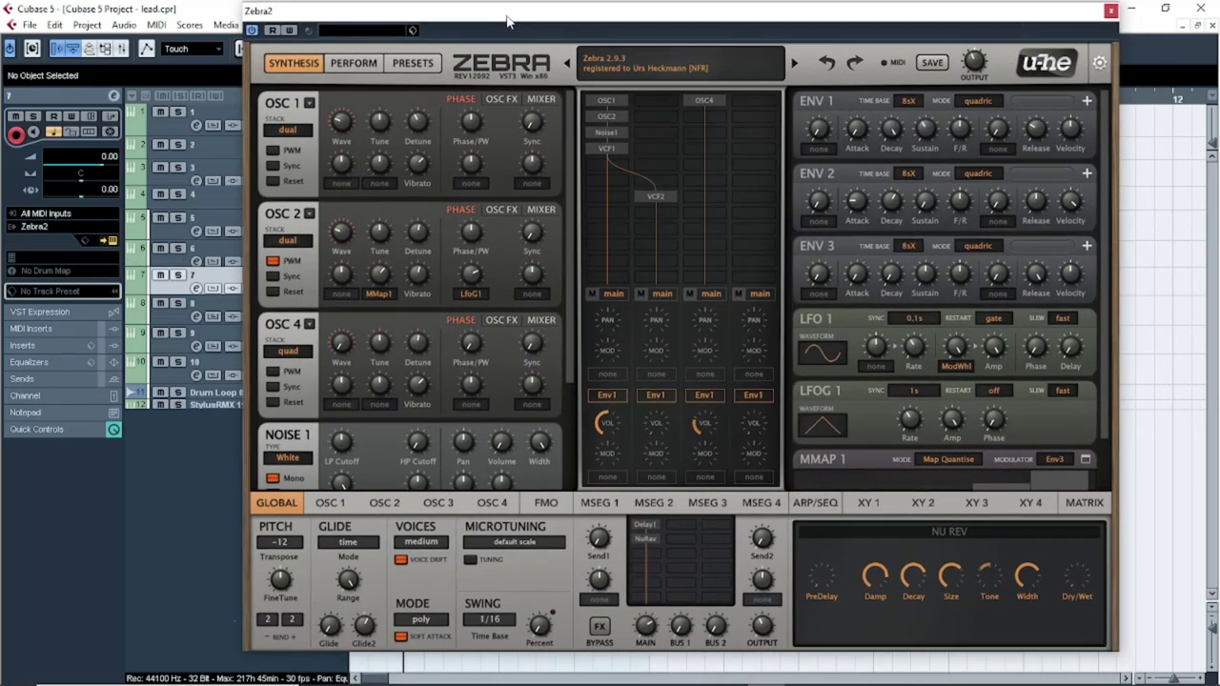
pyautogui.click(412, 63)
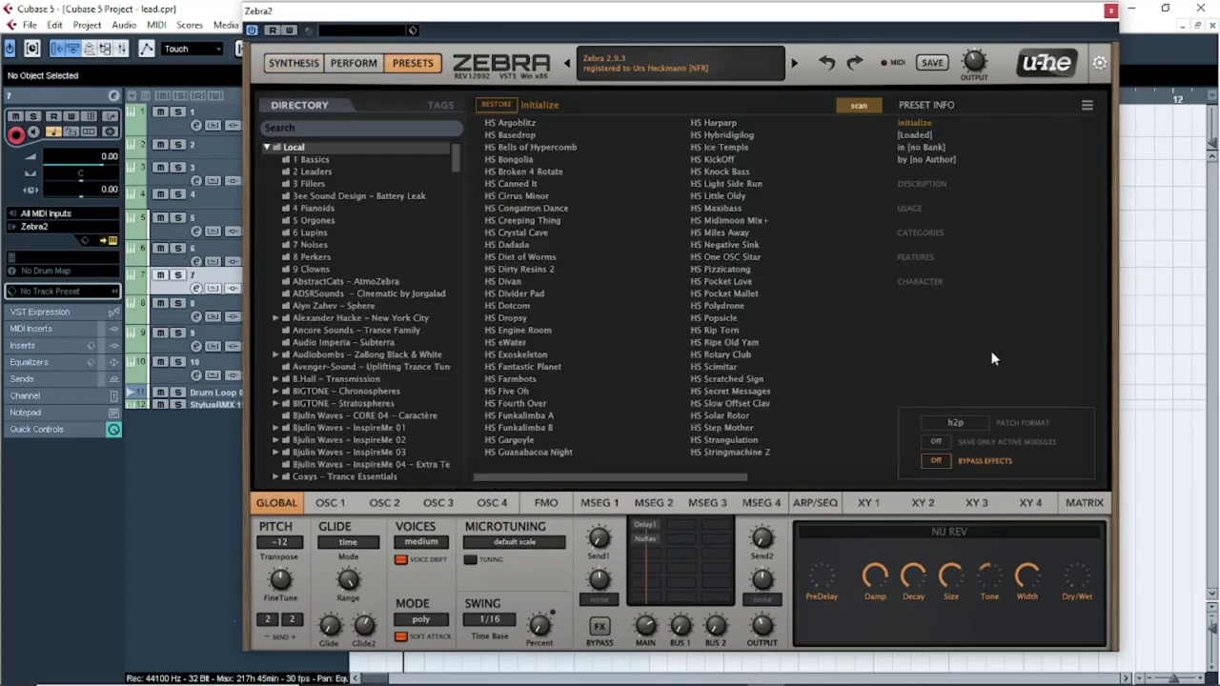
# Look through the Local preset folders in Zebra2 and close the instrument
pyautogui.moveTo(452, 160); pyautogui.dragTo(473, 129)
pyautogui.moveTo(337, 275); pyautogui.dragTo(336, 325)
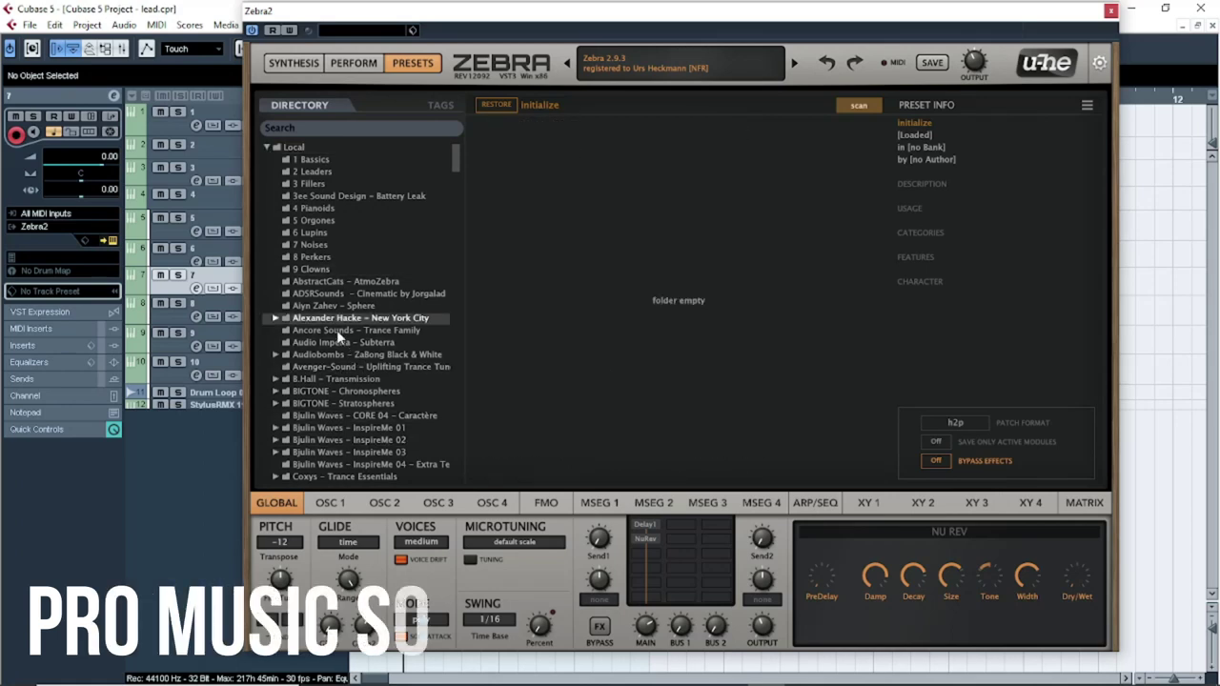
pyautogui.click(1111, 11)
# Open Hive on track 8 and display its preset browser
pyautogui.click(214, 307)
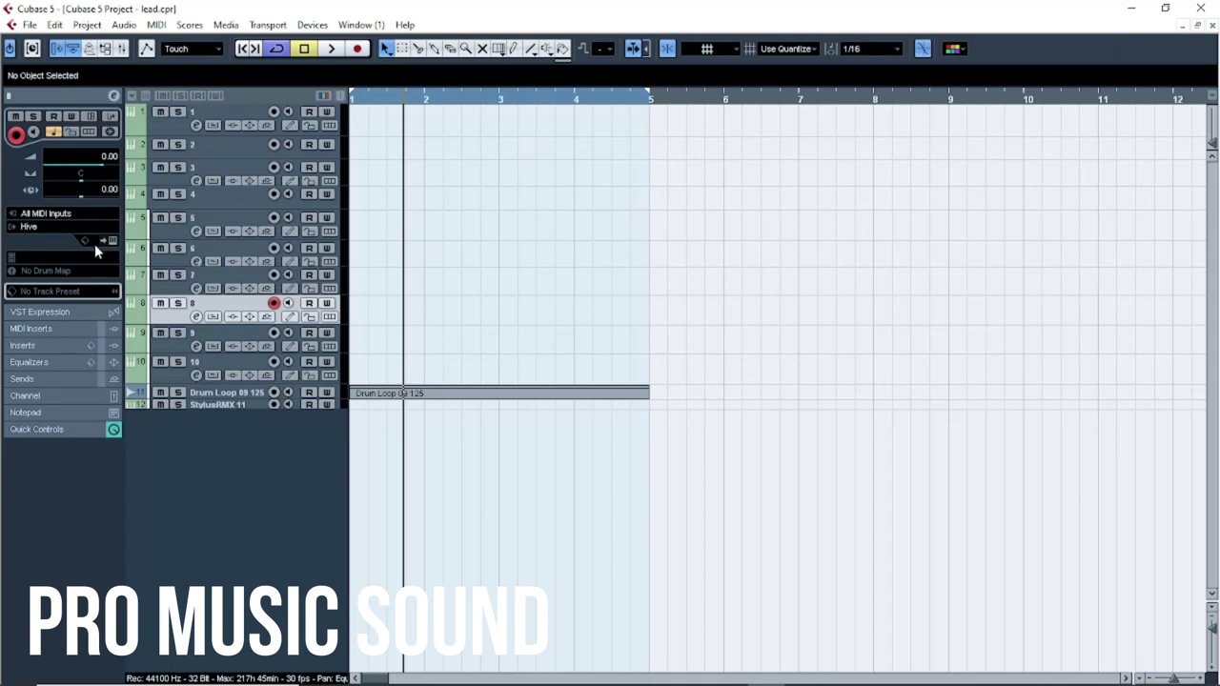
pyautogui.click(108, 240)
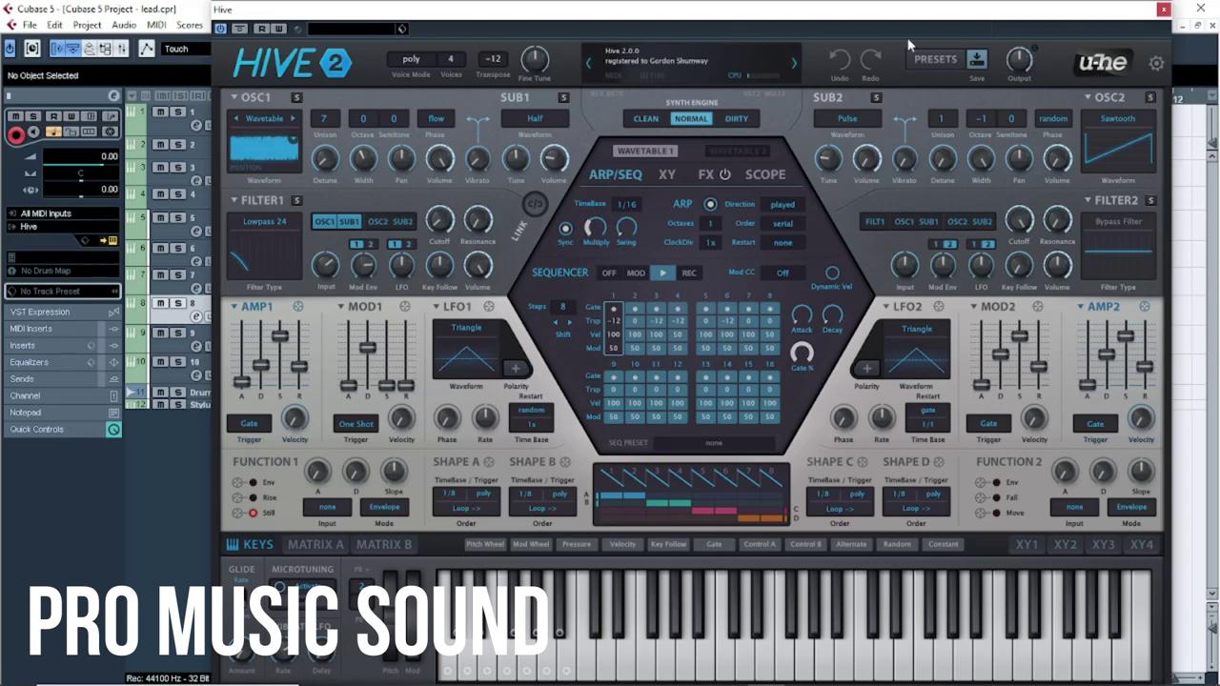
pyautogui.click(929, 59)
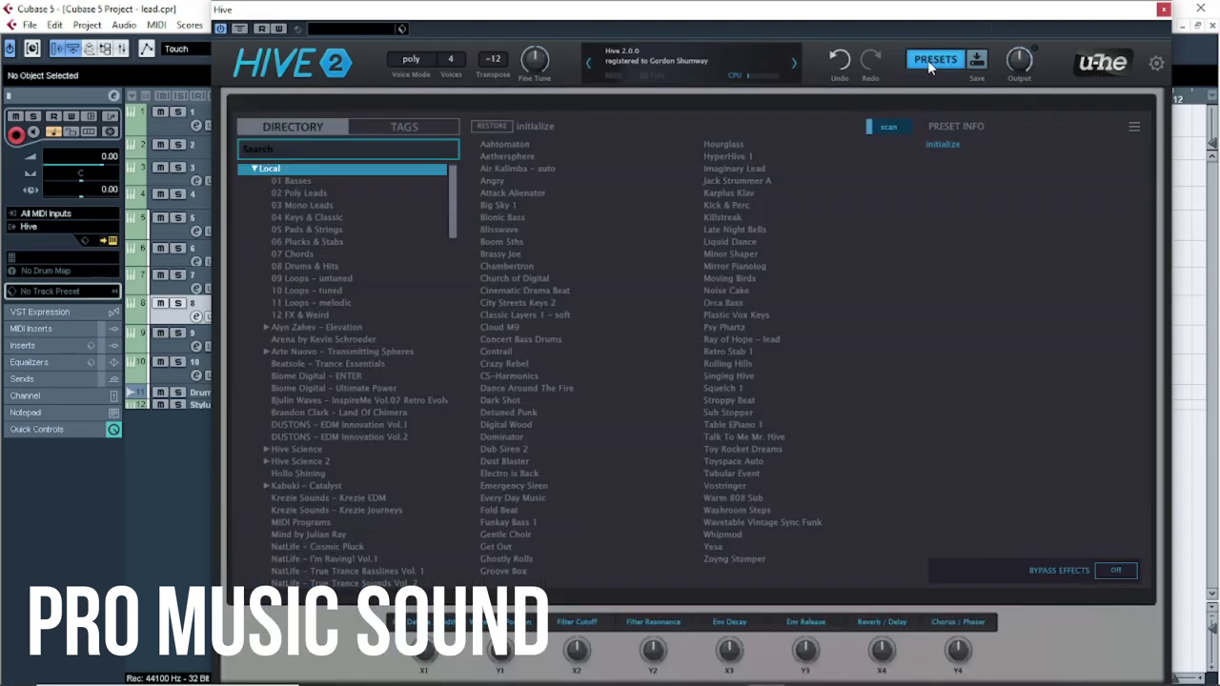
# Look through Hive's Local preset folders, including Mono Leads, Plucks & Stabs and Chords, and return to 02 Poly Leads
pyautogui.click(324, 208)
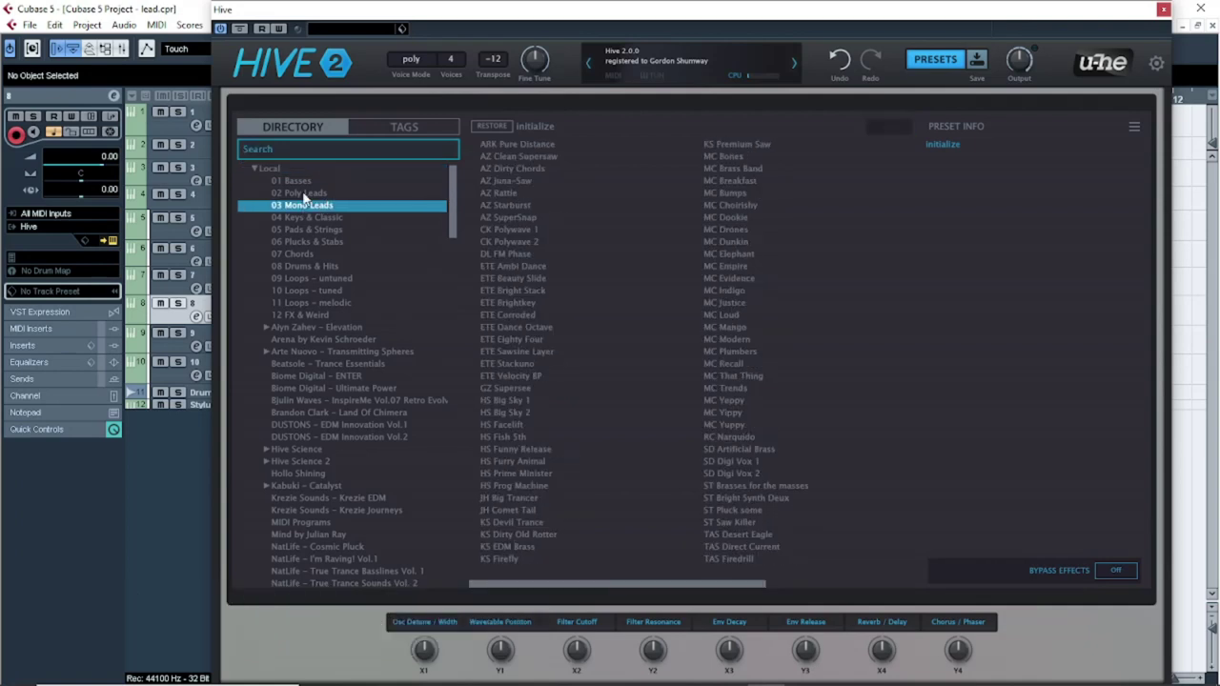
pyautogui.click(300, 193)
pyautogui.click(329, 243)
pyautogui.click(330, 254)
pyautogui.click(331, 352)
pyautogui.moveTo(453, 226); pyautogui.dragTo(479, 158)
pyautogui.click(326, 194)
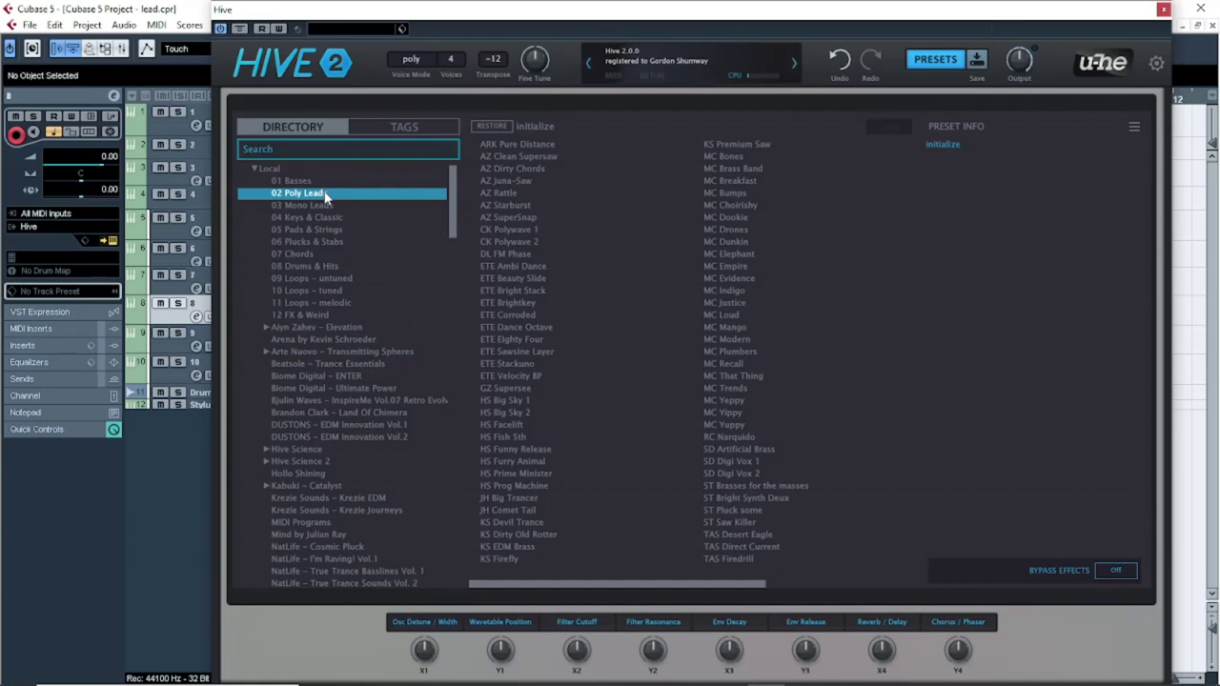
# Audition Hive's MC Modern and MC Yeppy poly leads and the HS Julia Haunting and HS Indian Duckling mono leads
pyautogui.click(772, 341)
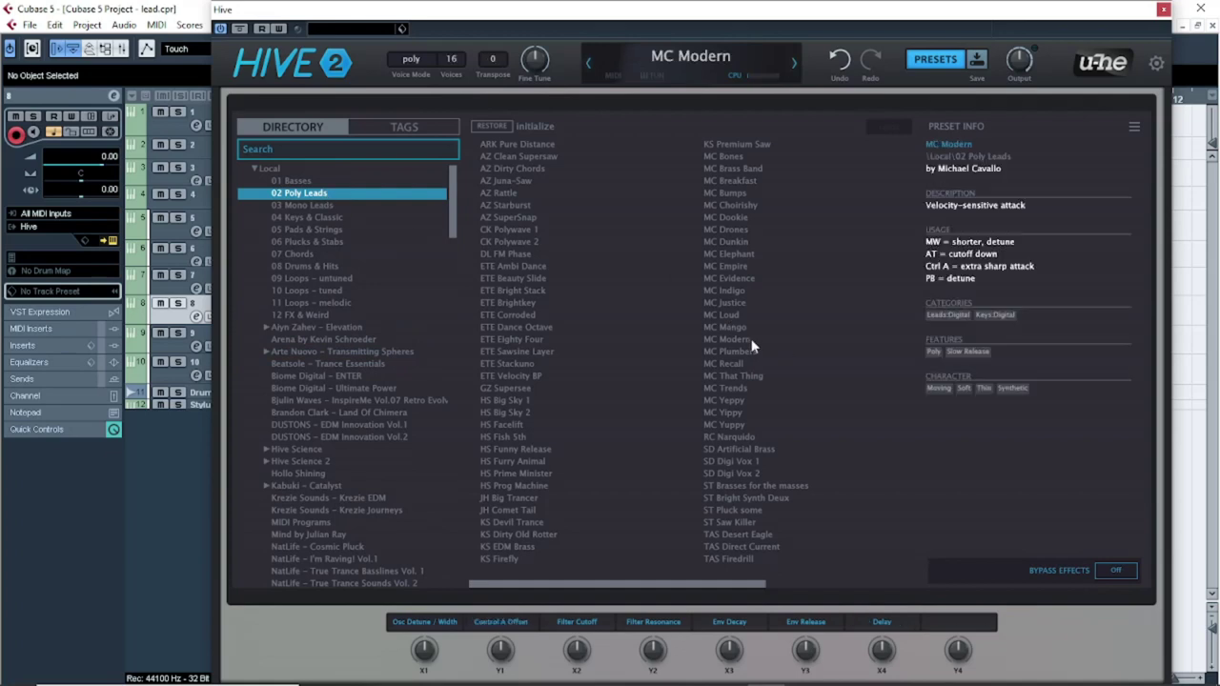
pyautogui.click(727, 401)
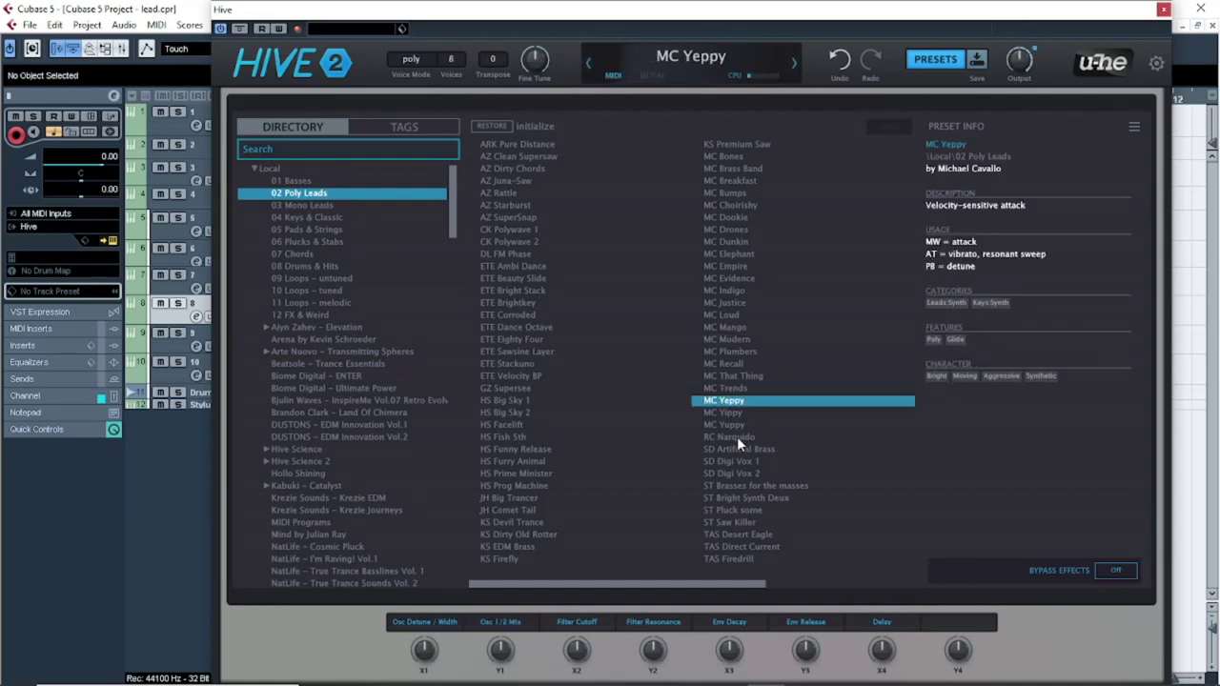
pyautogui.click(750, 471)
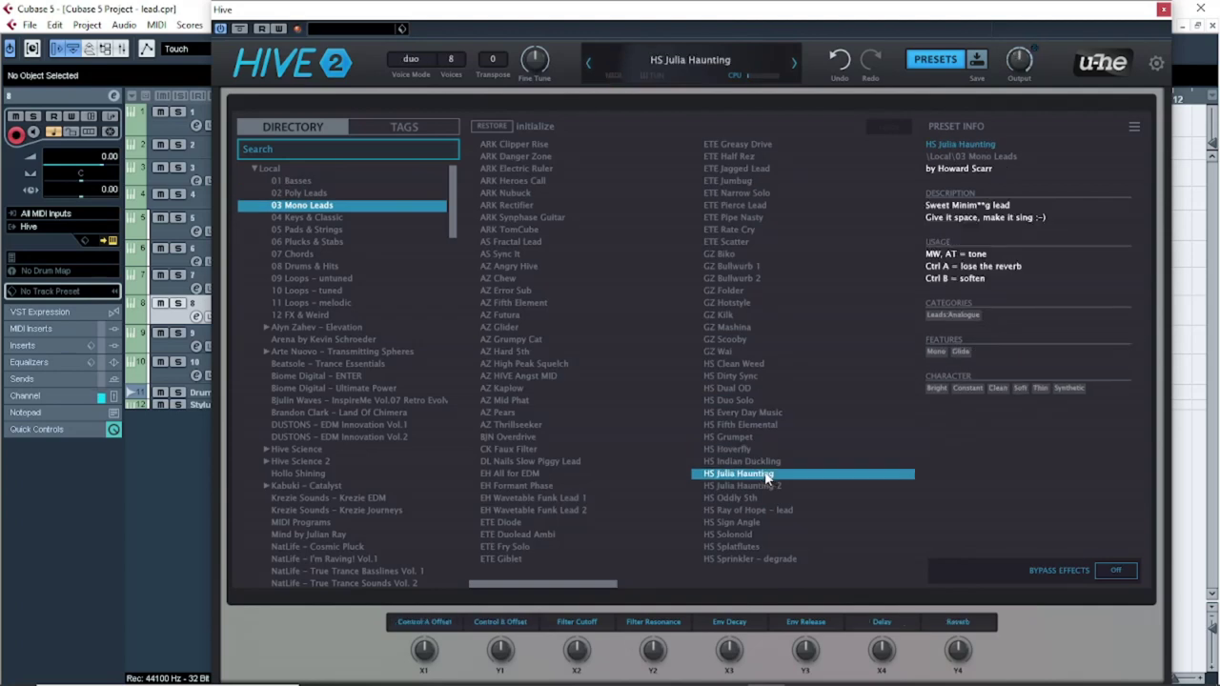
pyautogui.click(763, 462)
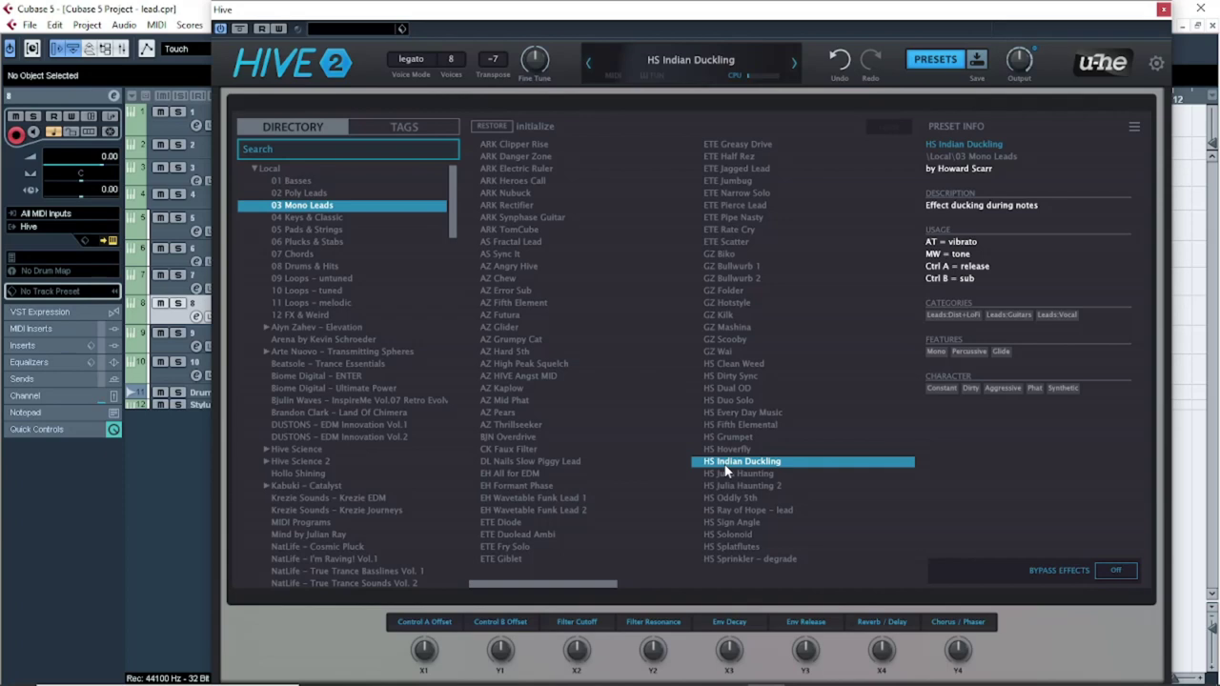
# Audition the bass presets BA – Dimensions, BA – Metal Legz and BA – Pinch from the Biome Digital – ENTER folder
pyautogui.click(375, 377)
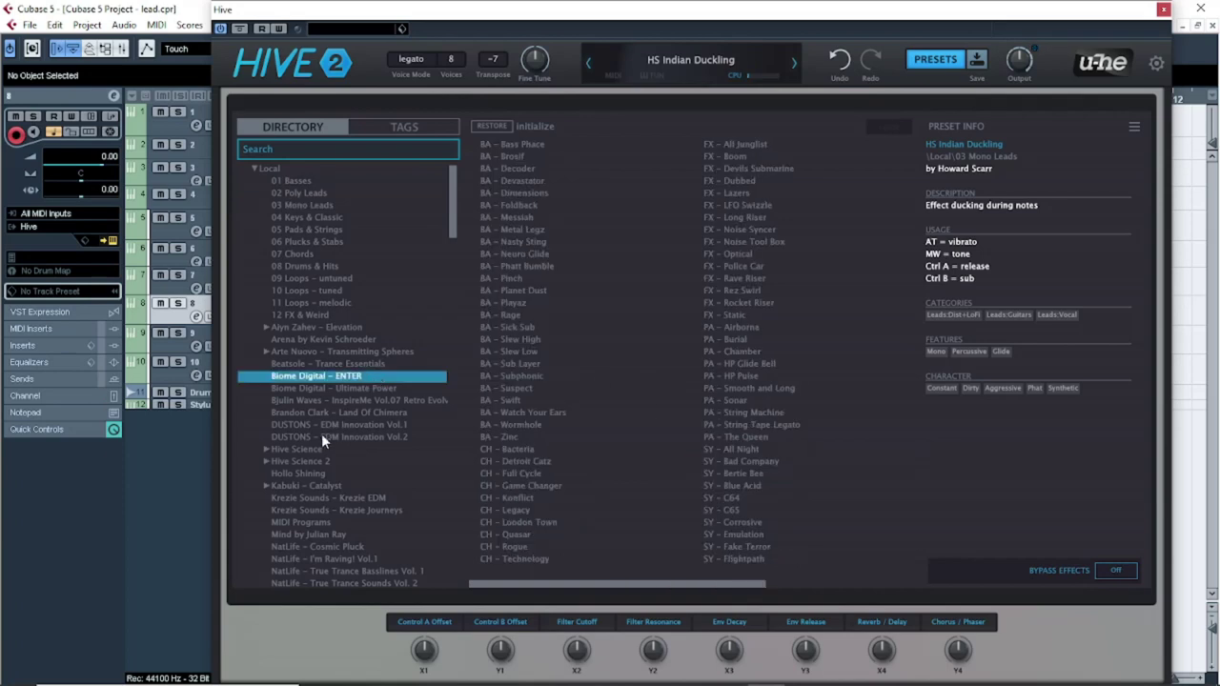
pyautogui.click(520, 193)
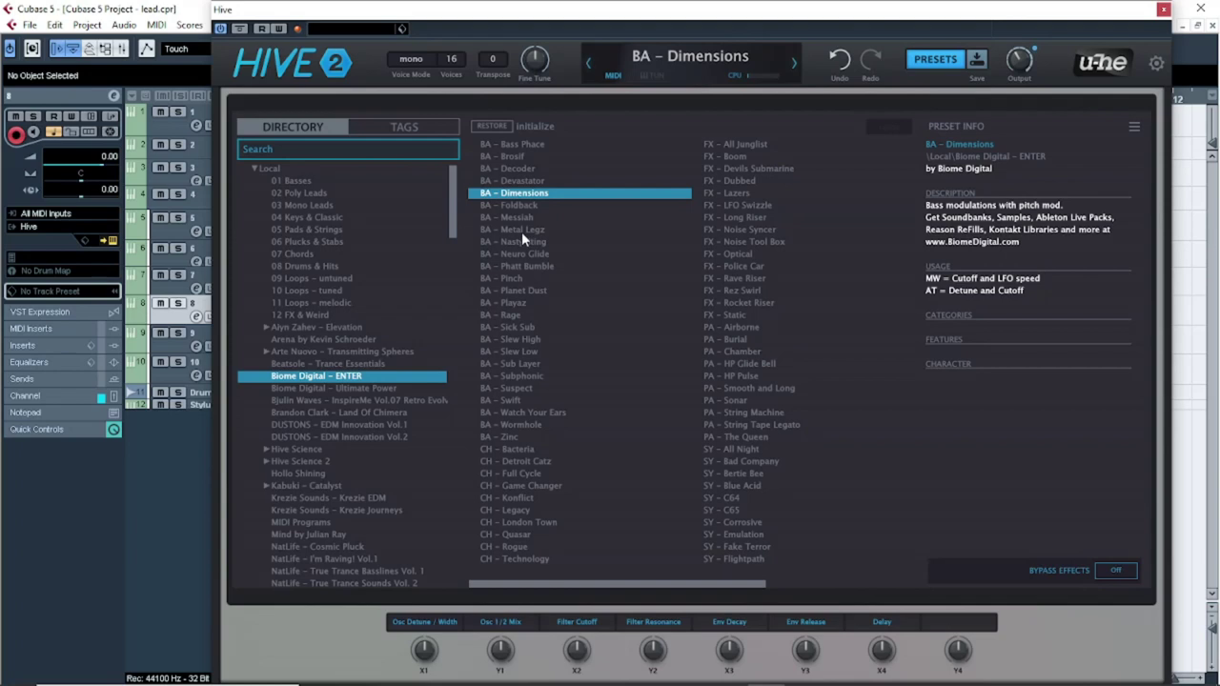
pyautogui.click(521, 232)
pyautogui.click(520, 281)
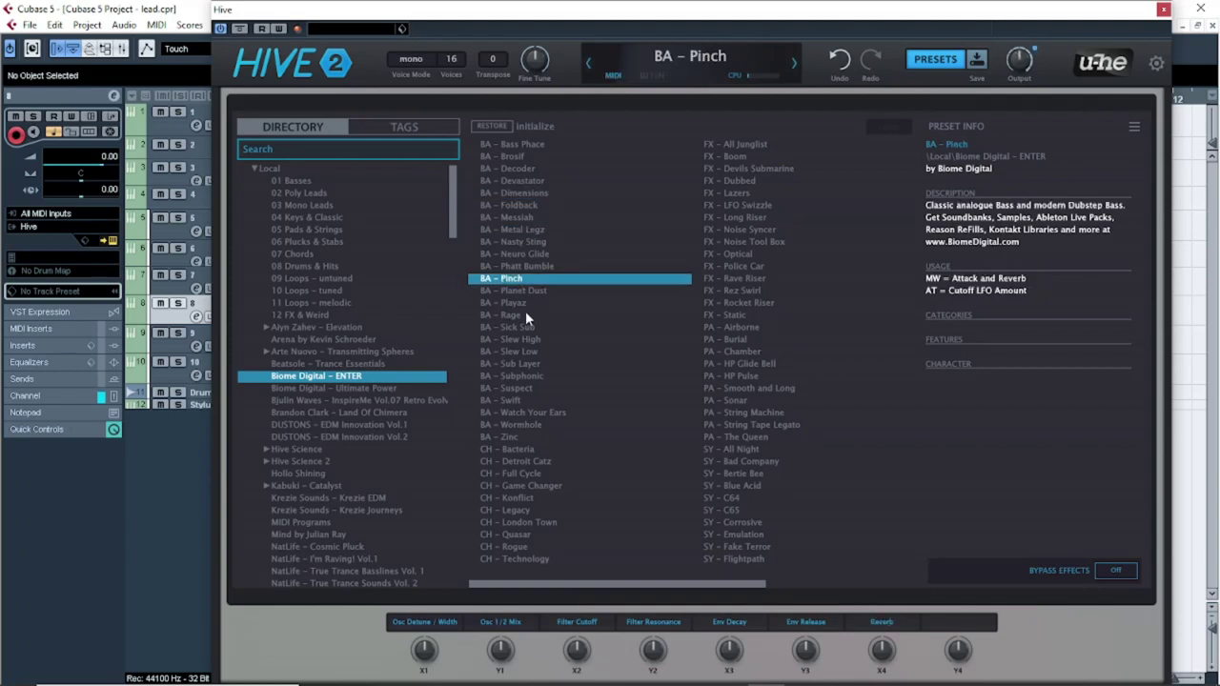
# Audition FX – Rocket Riser and the HP Glide Bell, Sonar and String Machine pads from Biome Digital – ENTER, and close Hive
pyautogui.click(773, 303)
pyautogui.click(761, 364)
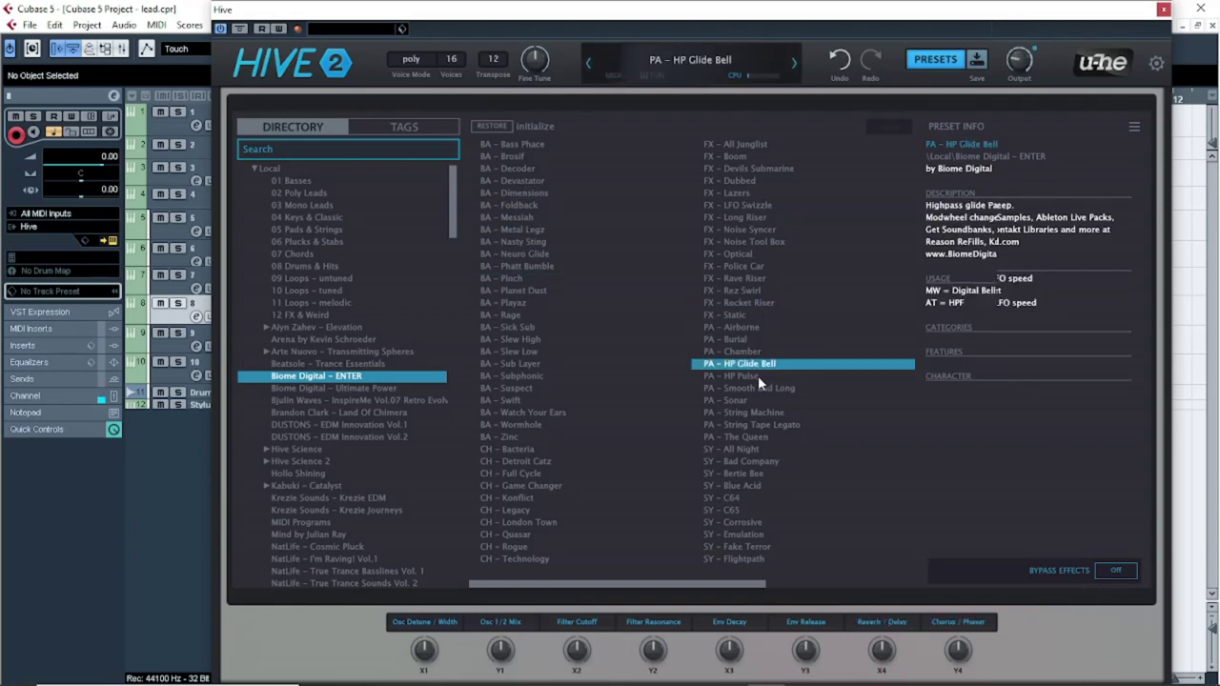
pyautogui.click(752, 400)
pyautogui.click(749, 413)
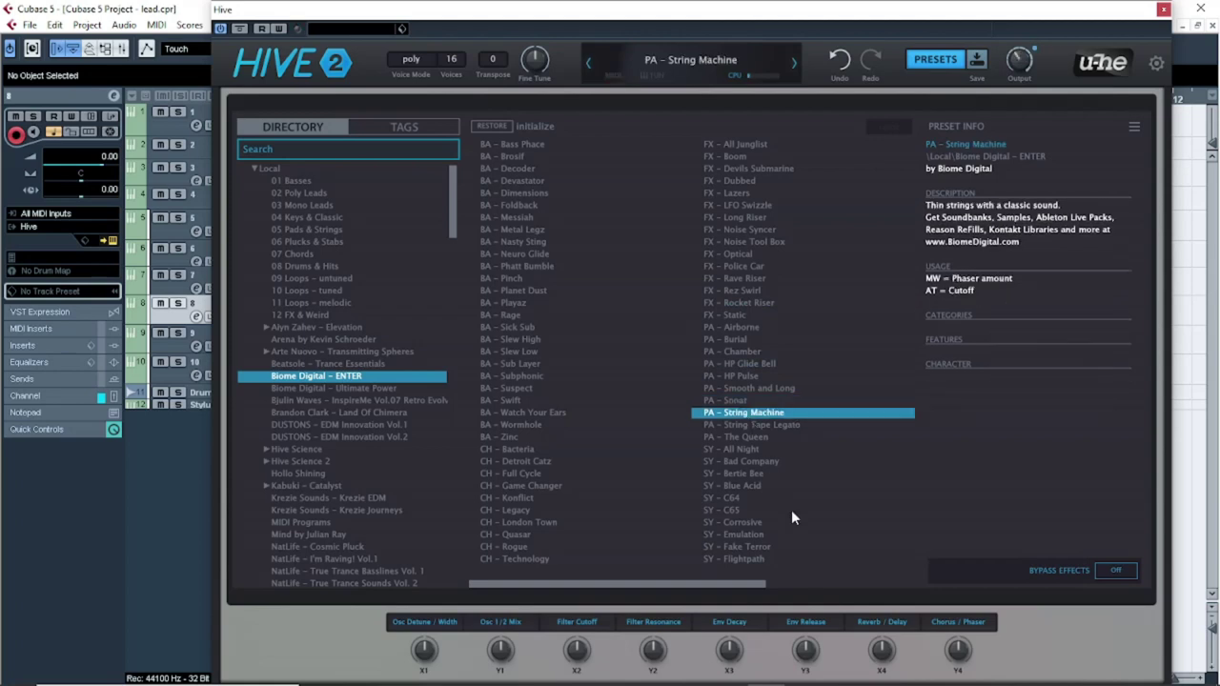
pyautogui.click(801, 584)
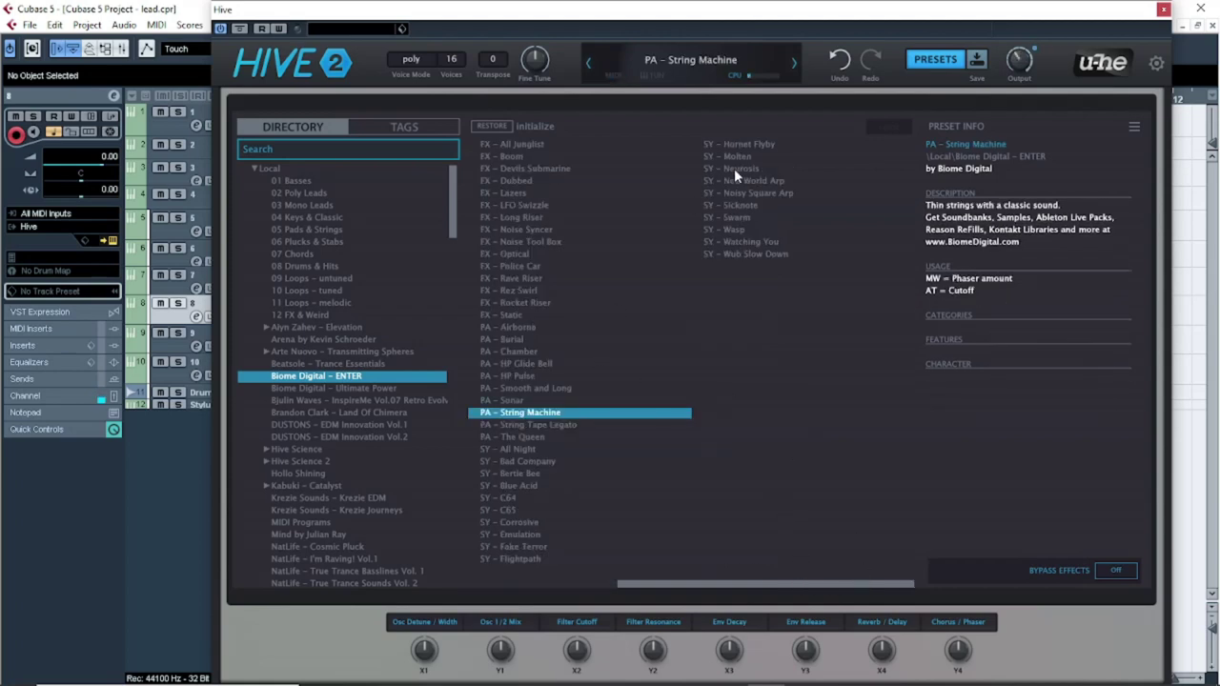
pyautogui.click(1164, 11)
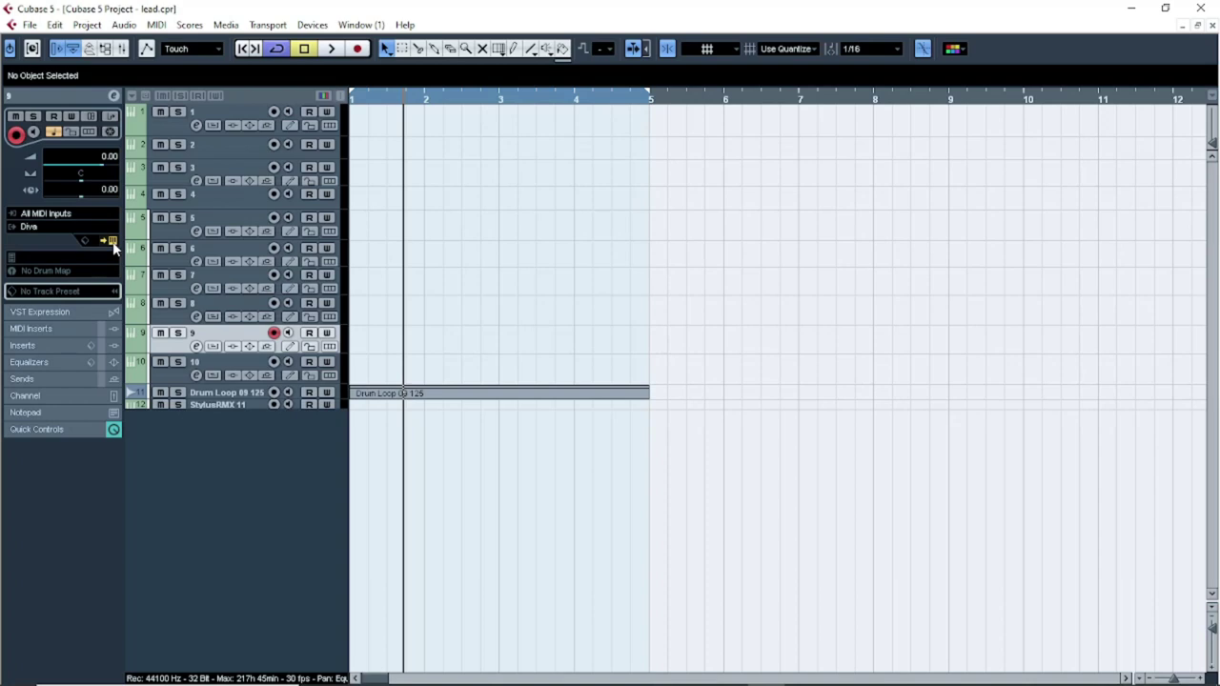
# Open the Diva instrument on track 9, dismiss the serial number notice, and list the presets in its 2 LEAD folder
pyautogui.click(112, 241)
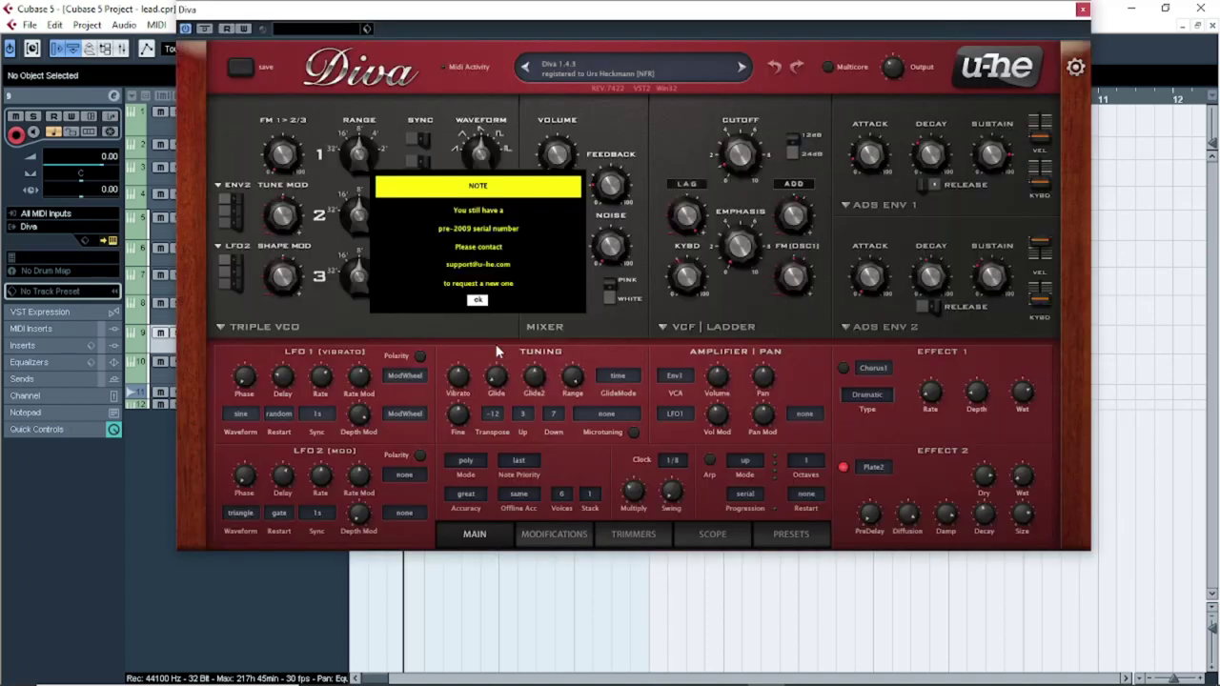
pyautogui.click(478, 300)
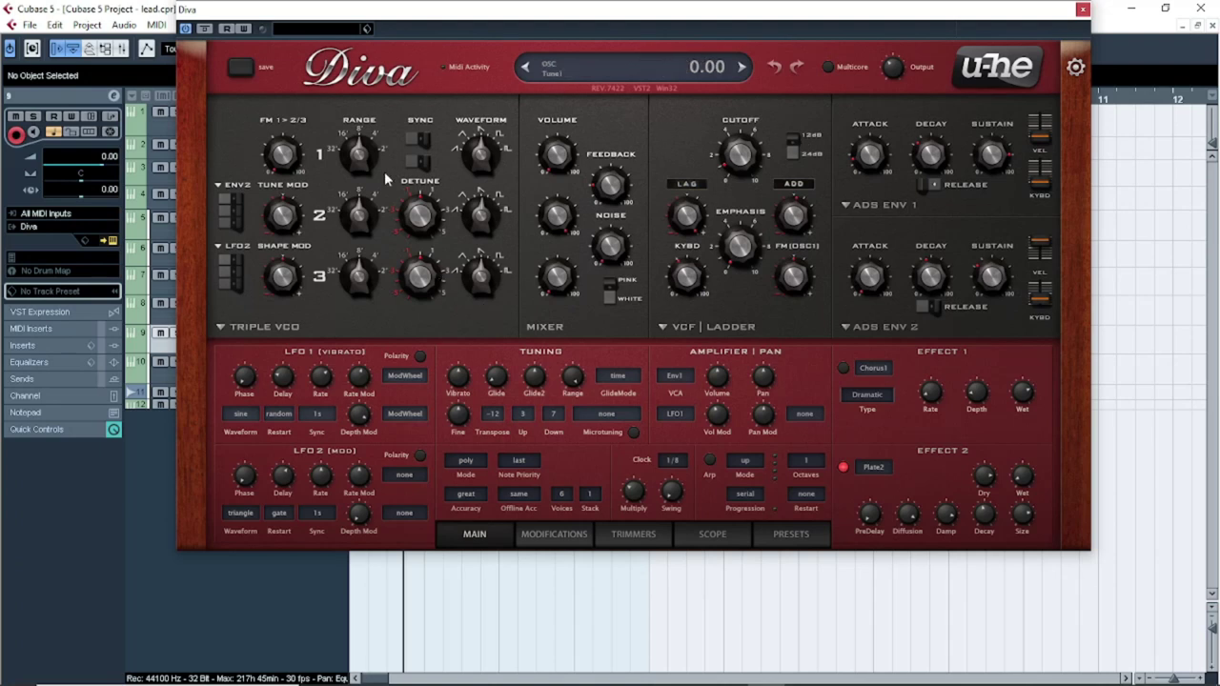
pyautogui.click(588, 82)
pyautogui.click(424, 67)
pyautogui.click(809, 544)
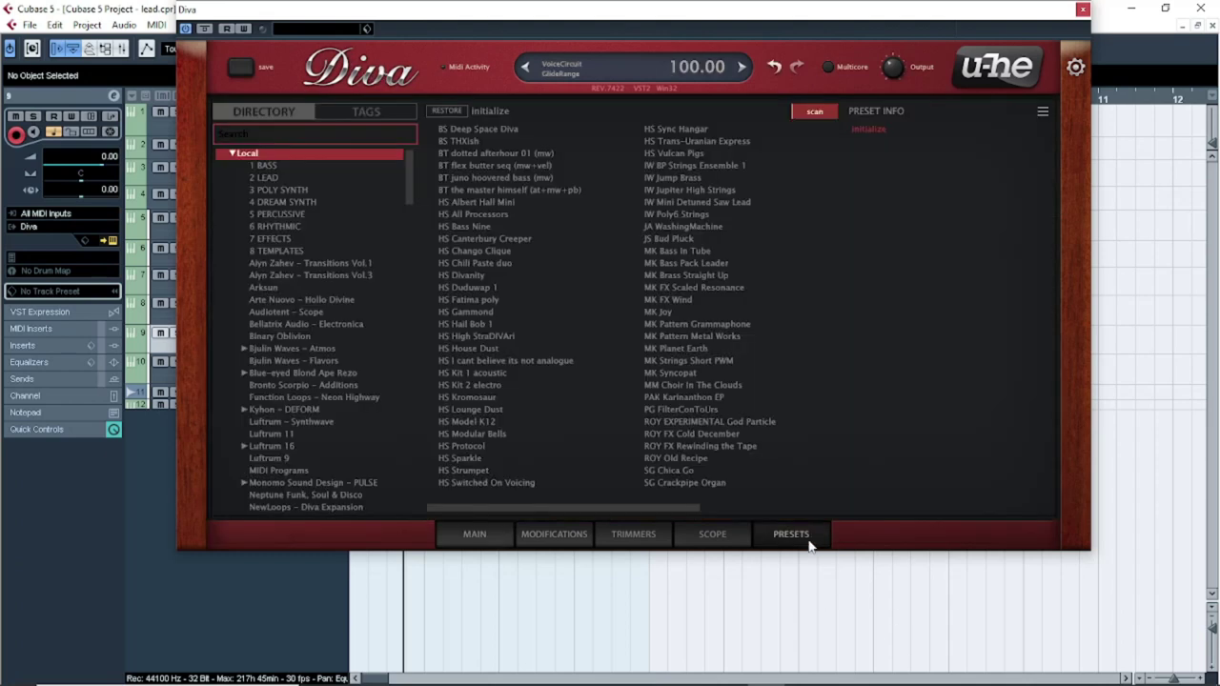
pyautogui.click(307, 251)
pyautogui.click(281, 178)
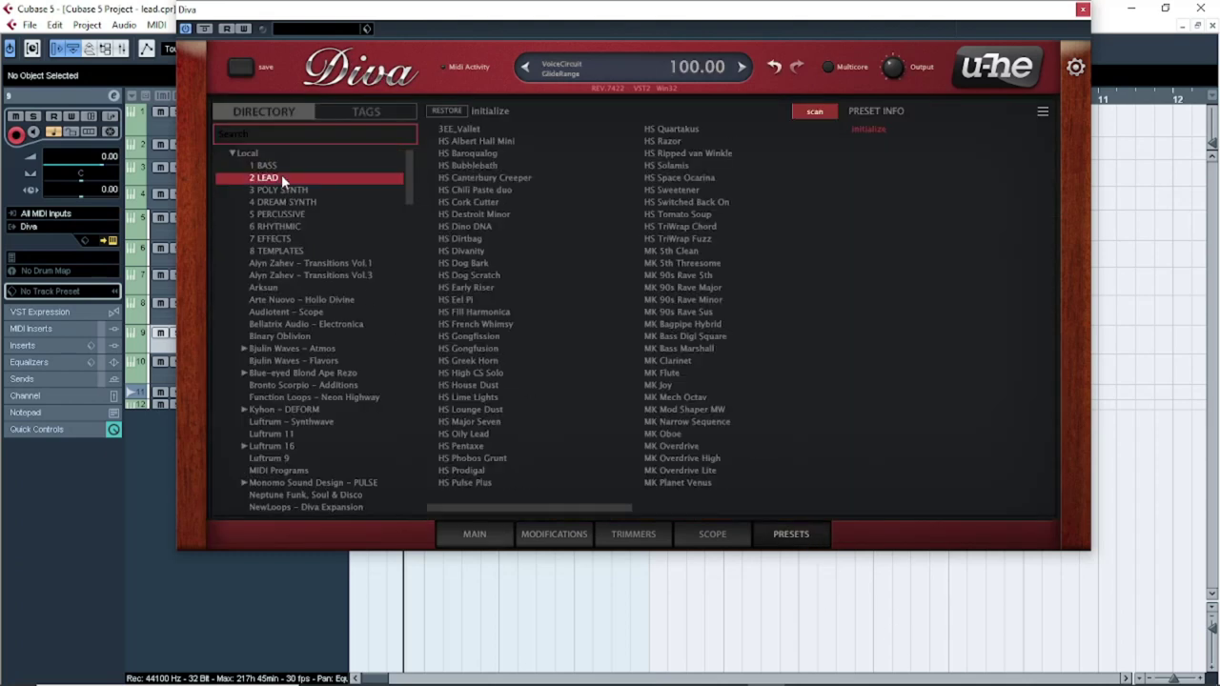
# Audition Diva's lead presets HS Dino DNA, MK 5th Clean, MK Flute, MK Joy, MK Clarinet and MK Mod Shaper MW
pyautogui.click(484, 229)
pyautogui.click(679, 251)
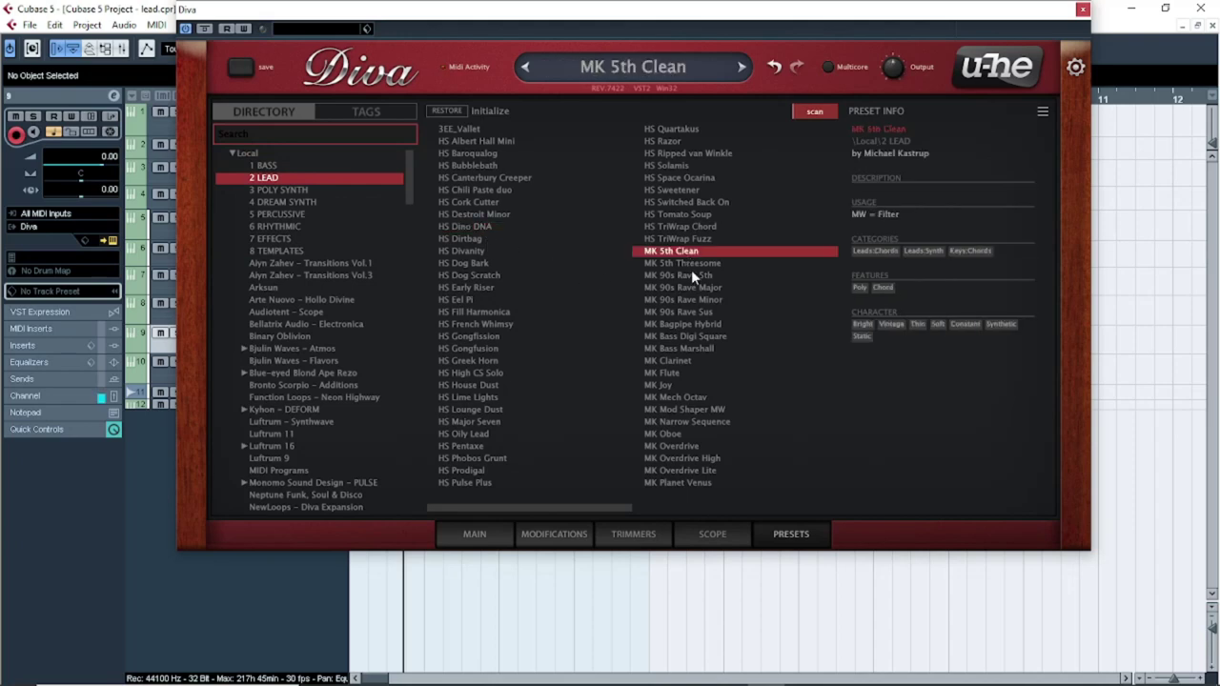
pyautogui.click(672, 374)
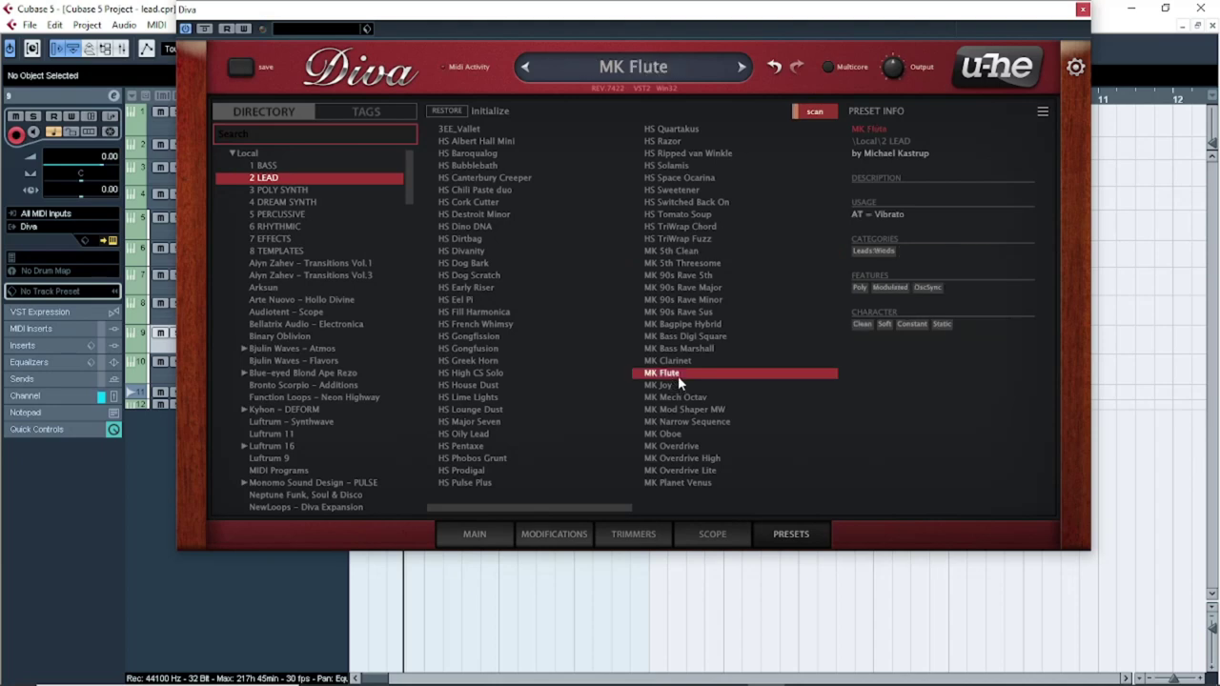
pyautogui.click(680, 386)
pyautogui.click(676, 360)
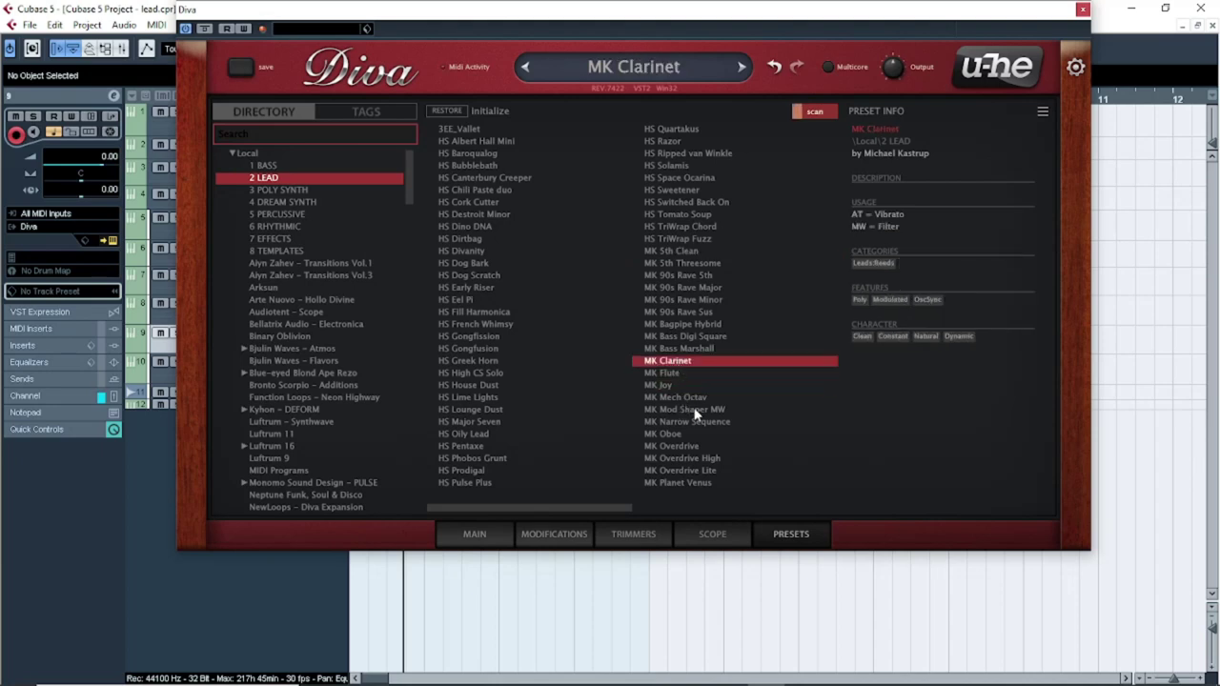
pyautogui.click(688, 410)
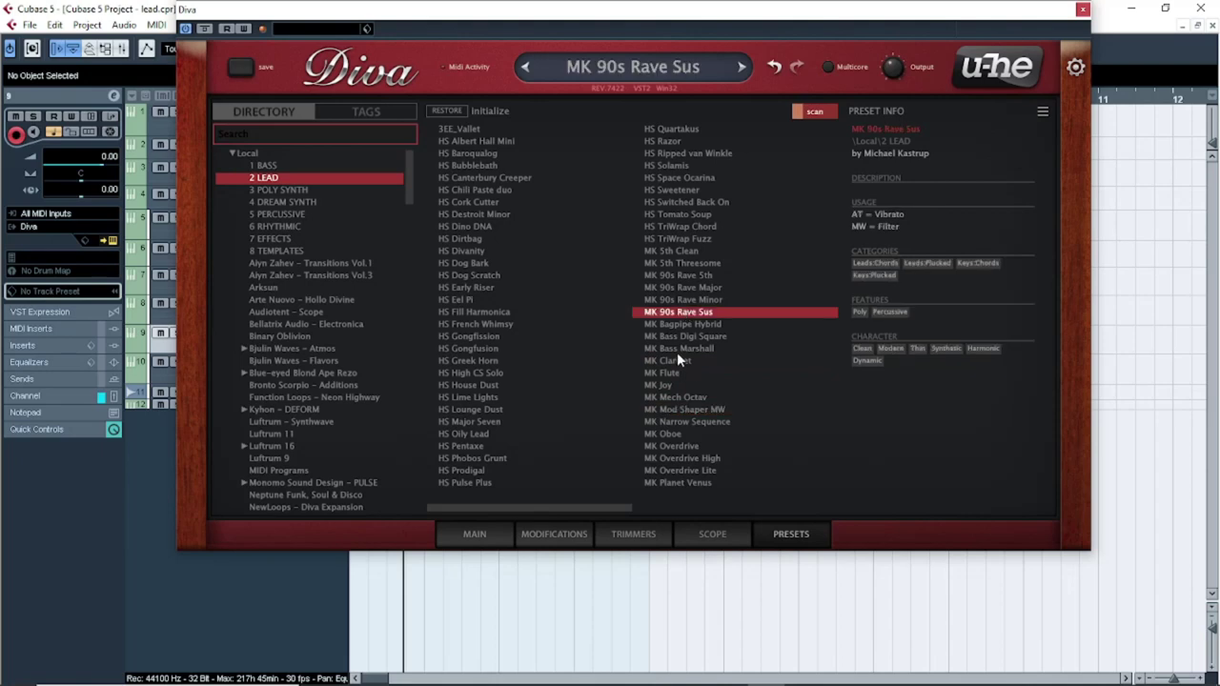
# Audition the leads MK 5th Threesome, MK 5th Clean and MK Flute, and close Diva
pyautogui.click(681, 266)
pyautogui.click(681, 253)
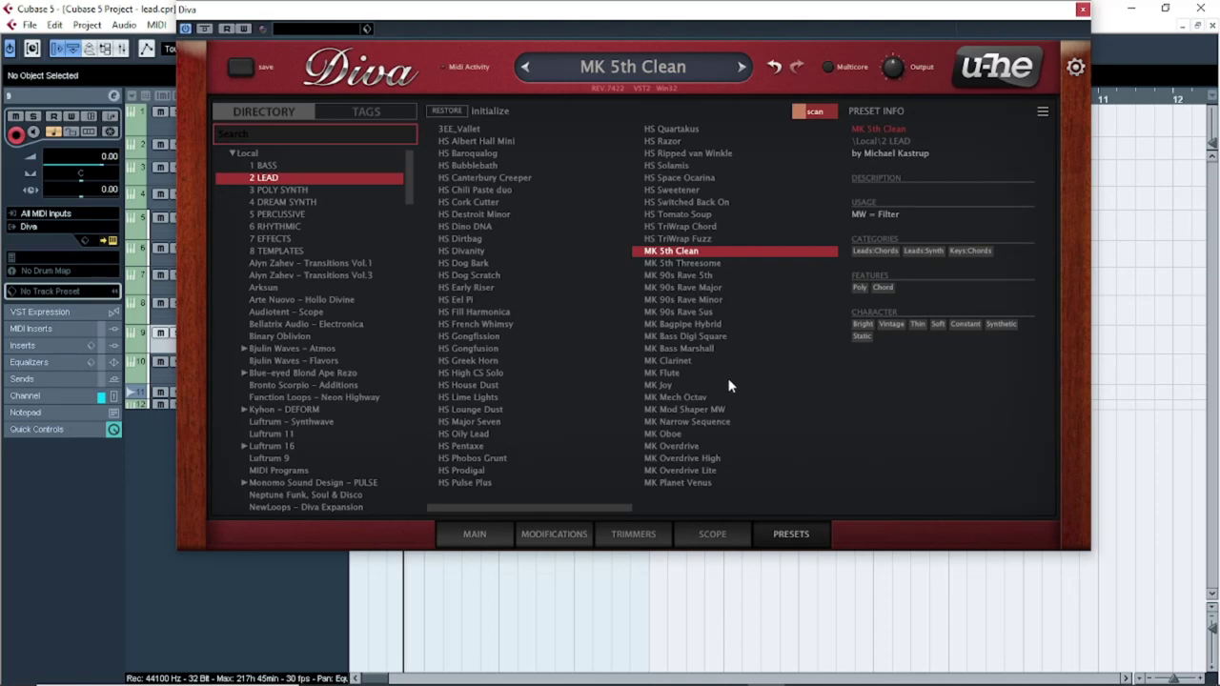
pyautogui.click(677, 372)
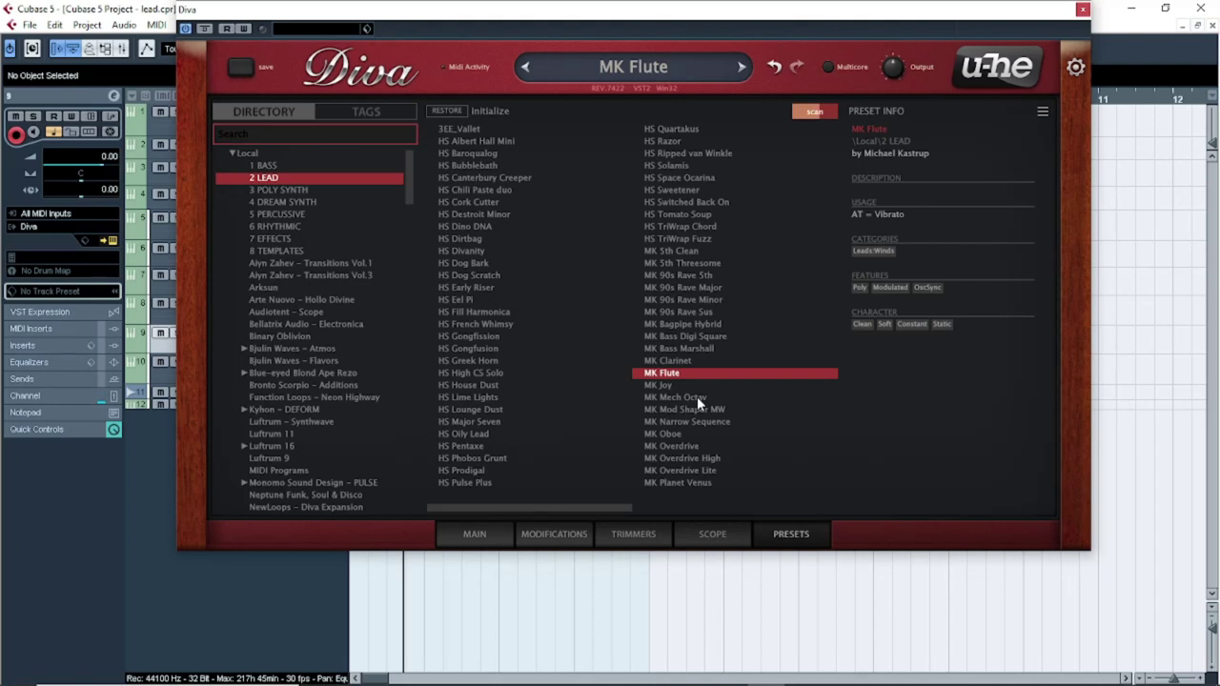
pyautogui.hotkey('ctrl', 'w')
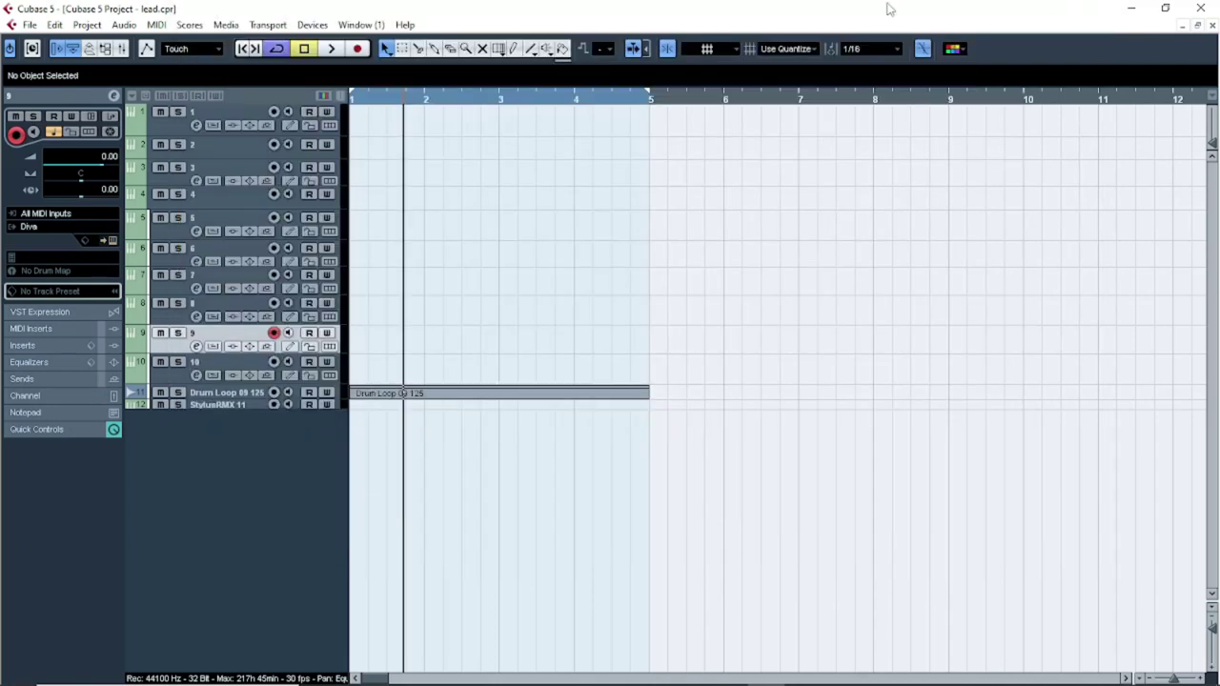
# Open SynthMaster2 on track 10 and browse its local presets by the instrument types Reed, Guitar and Lead
pyautogui.click(237, 370)
pyautogui.click(111, 240)
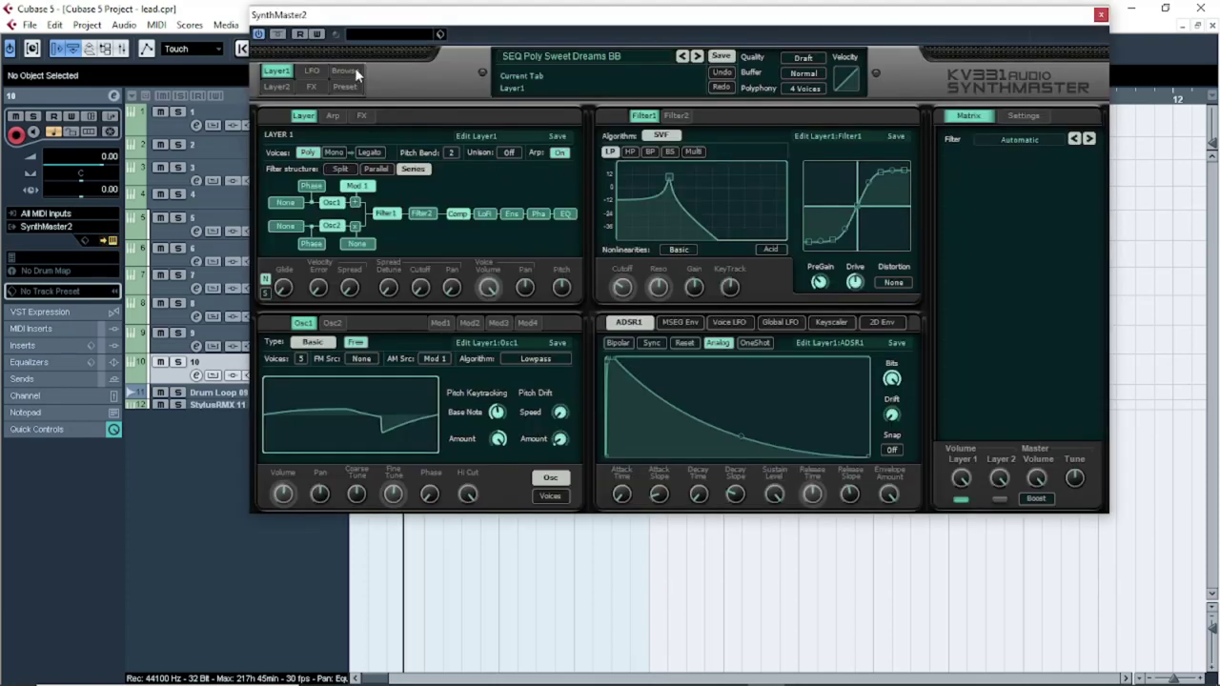
pyautogui.click(346, 72)
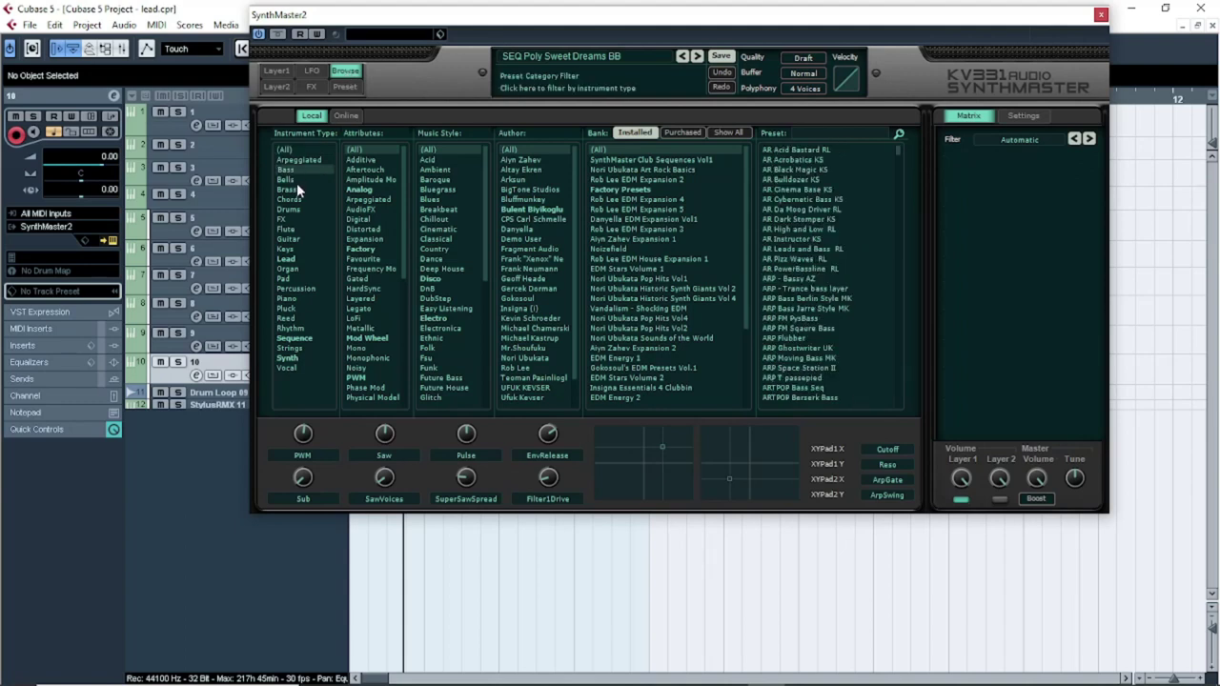
pyautogui.click(295, 317)
pyautogui.click(287, 240)
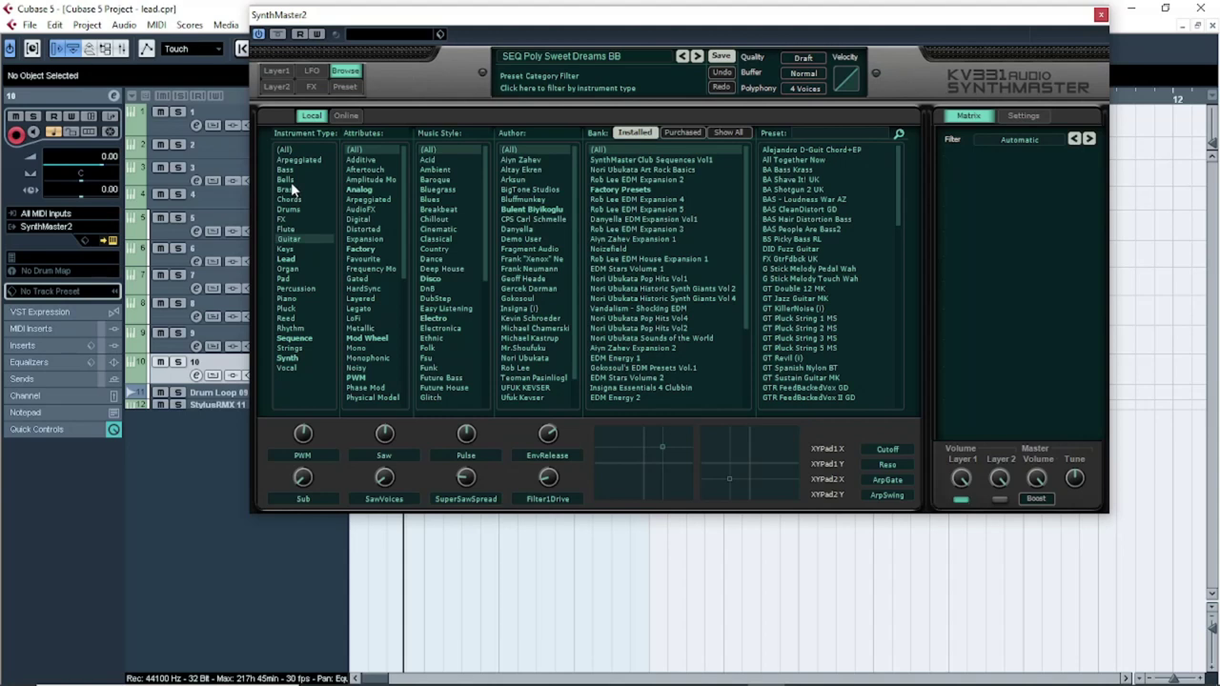
pyautogui.click(296, 259)
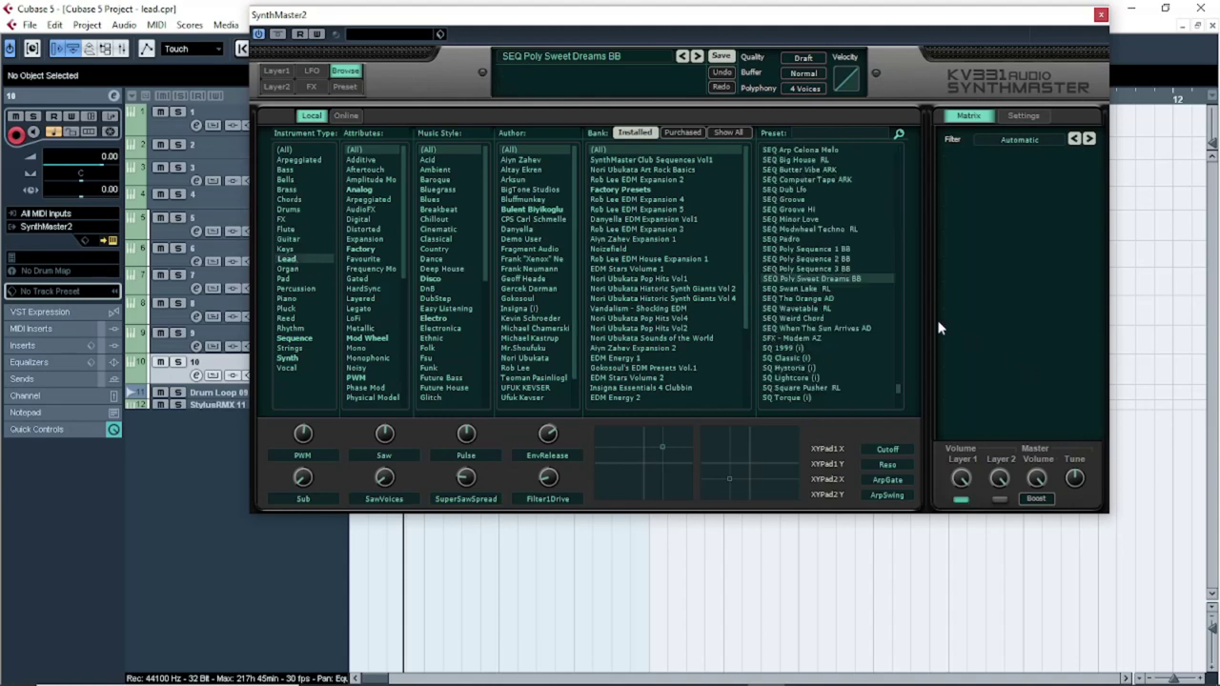
# Audition the lead presets SEQ Wavetable RL and SQ Torque (i) and the guitar presets DID Fuzz Guitar and GT Double 12 MK
pyautogui.click(826, 308)
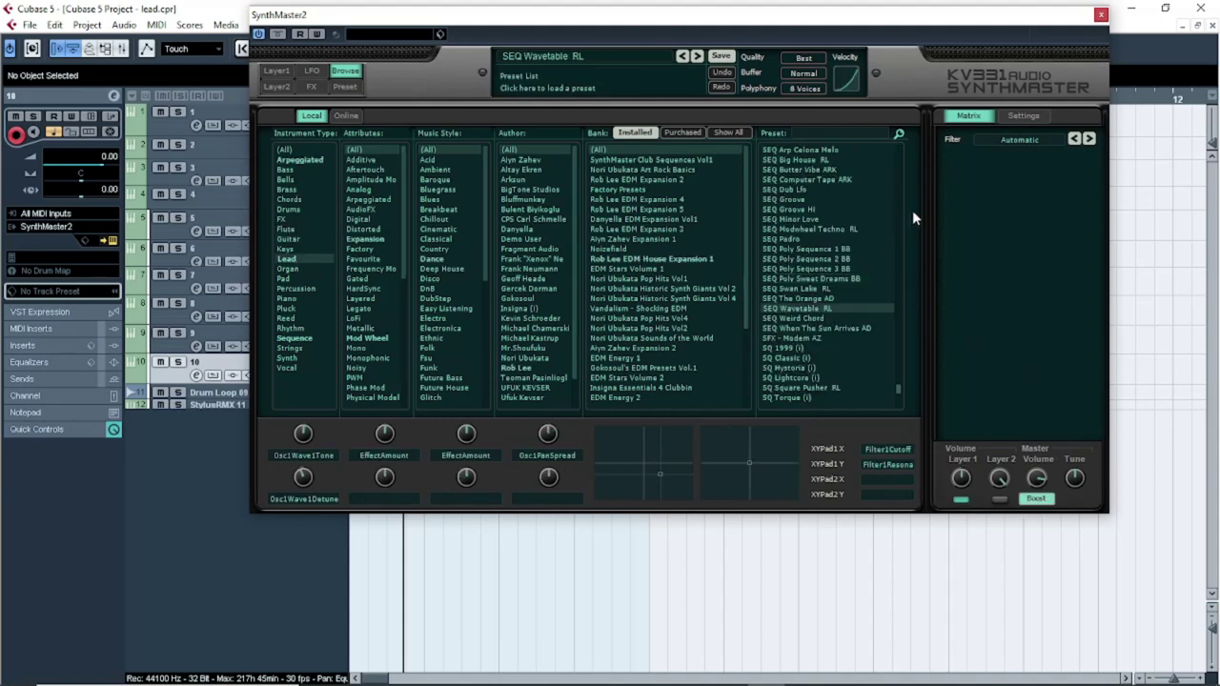
pyautogui.click(898, 396)
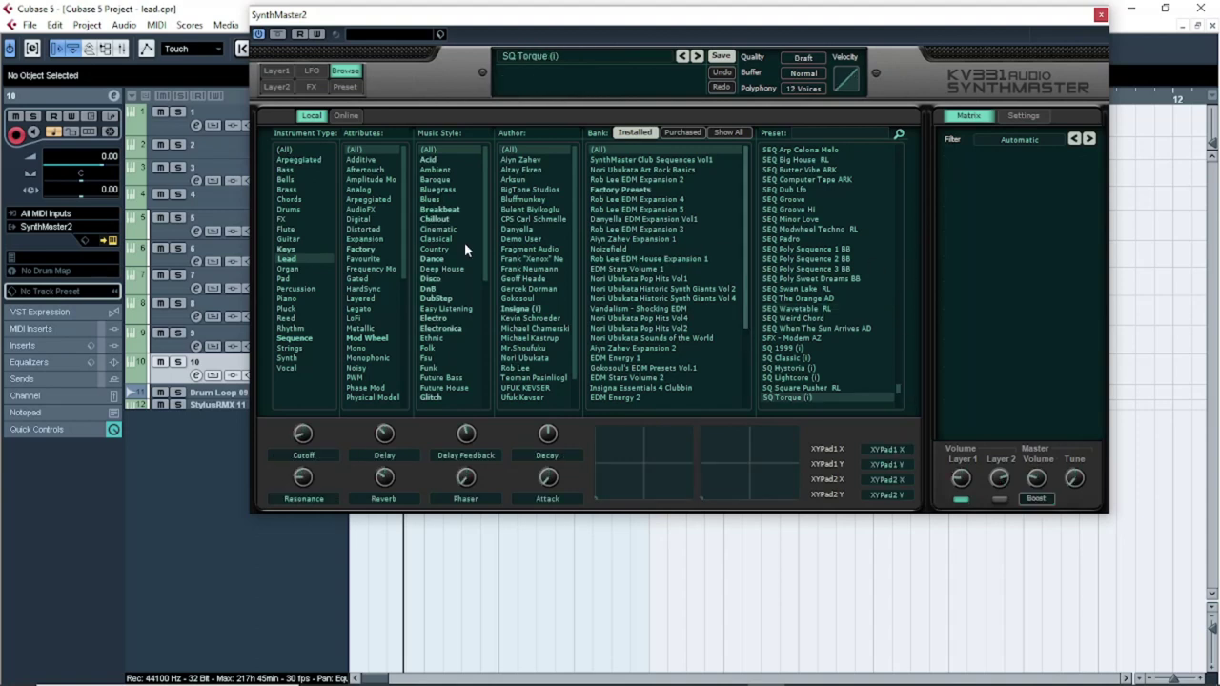
pyautogui.click(291, 239)
pyautogui.click(791, 249)
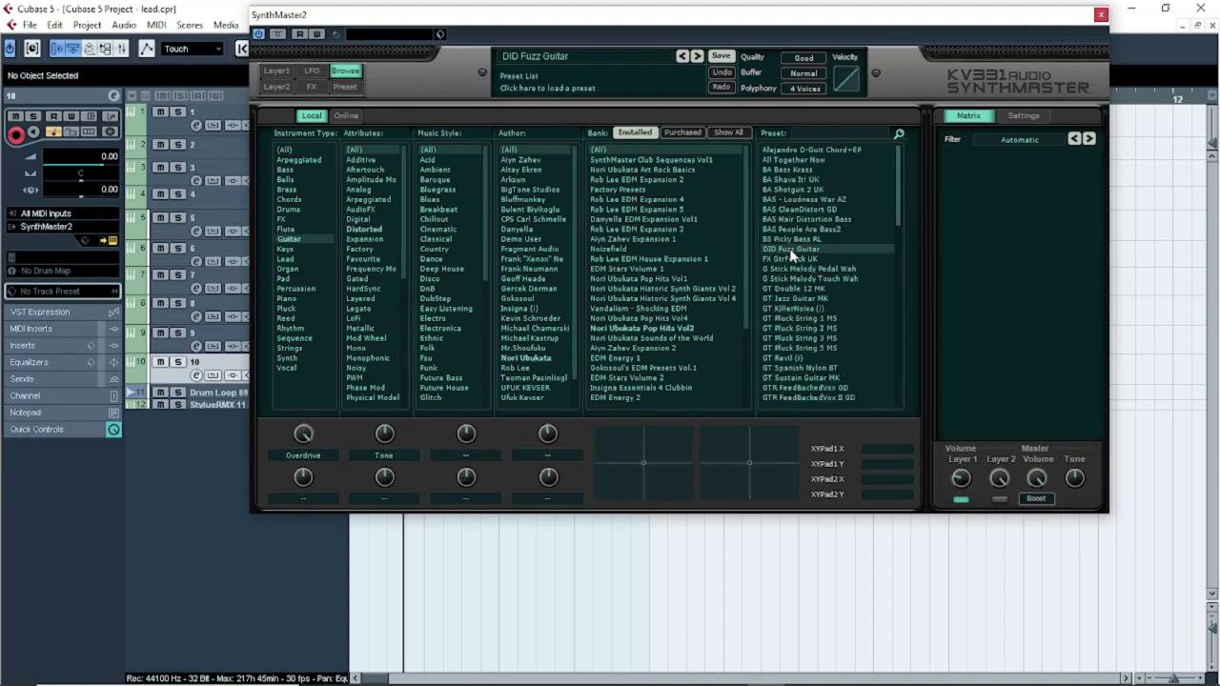
pyautogui.click(808, 289)
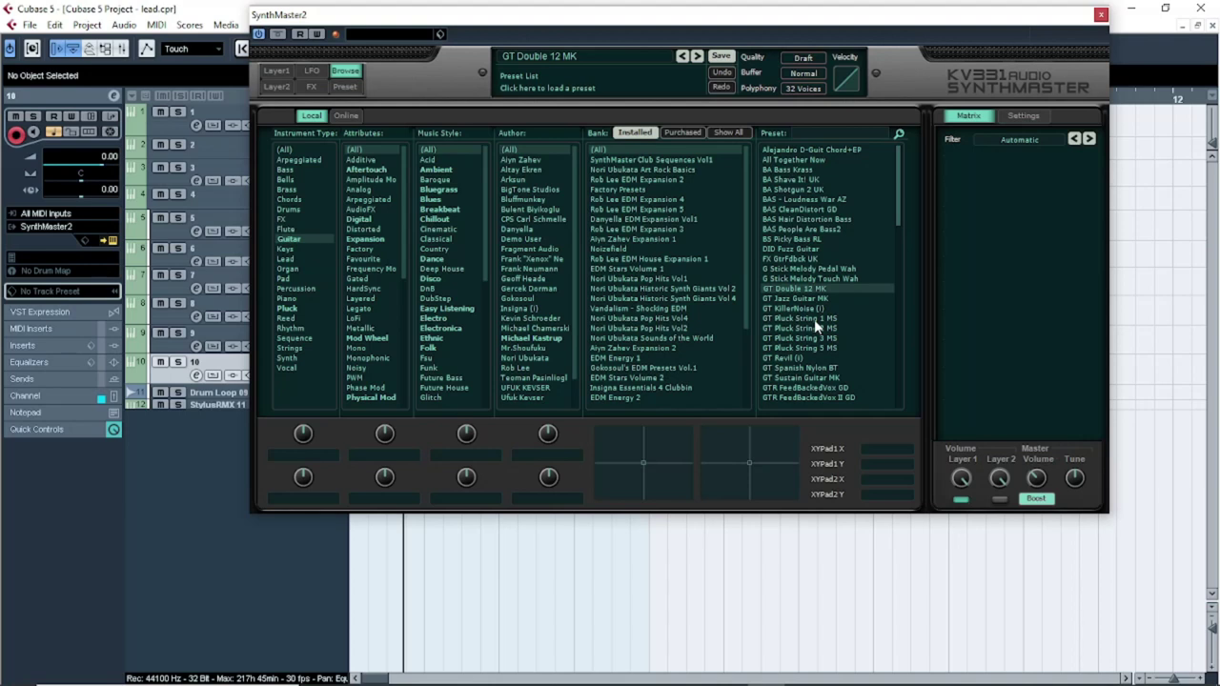
# Close SynthMaster2 and return the project cursor to the start of bar 1
pyautogui.click(1101, 15)
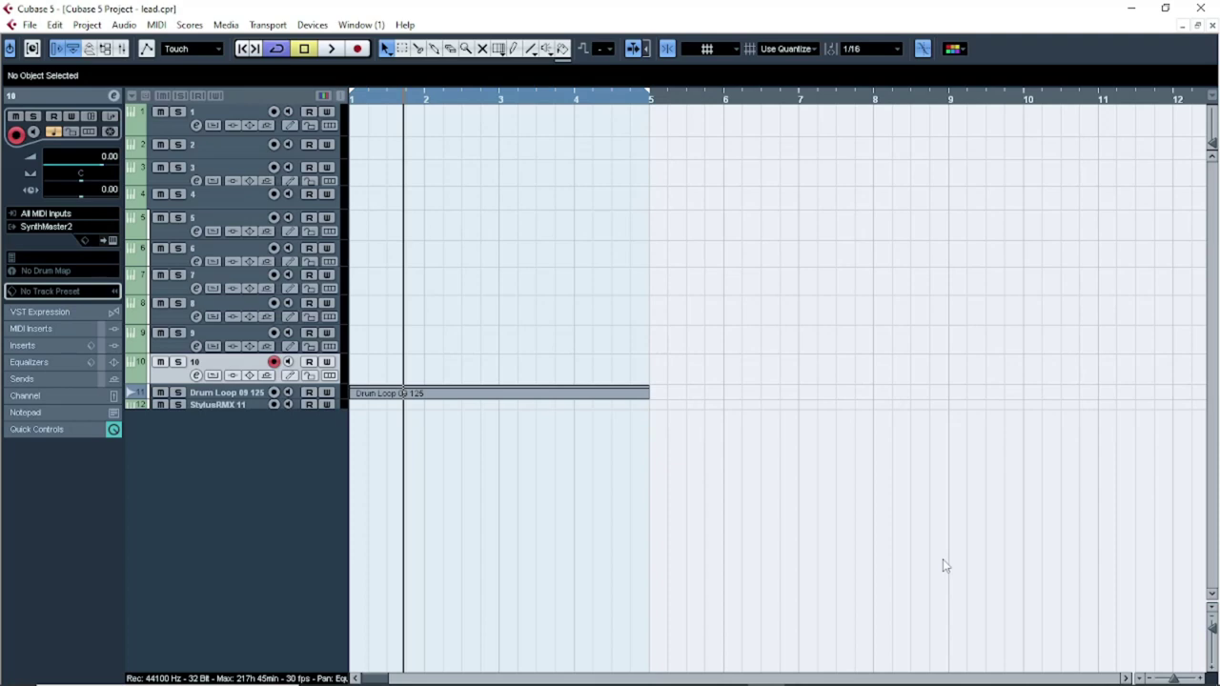
pyautogui.click(349, 98)
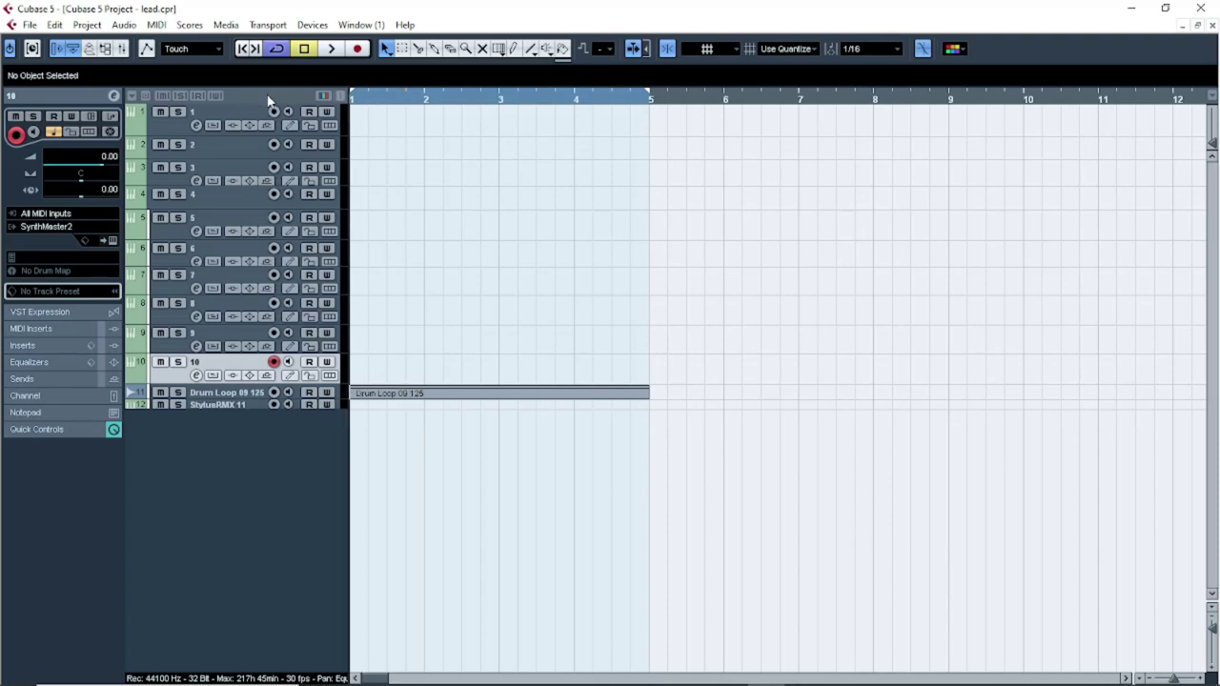